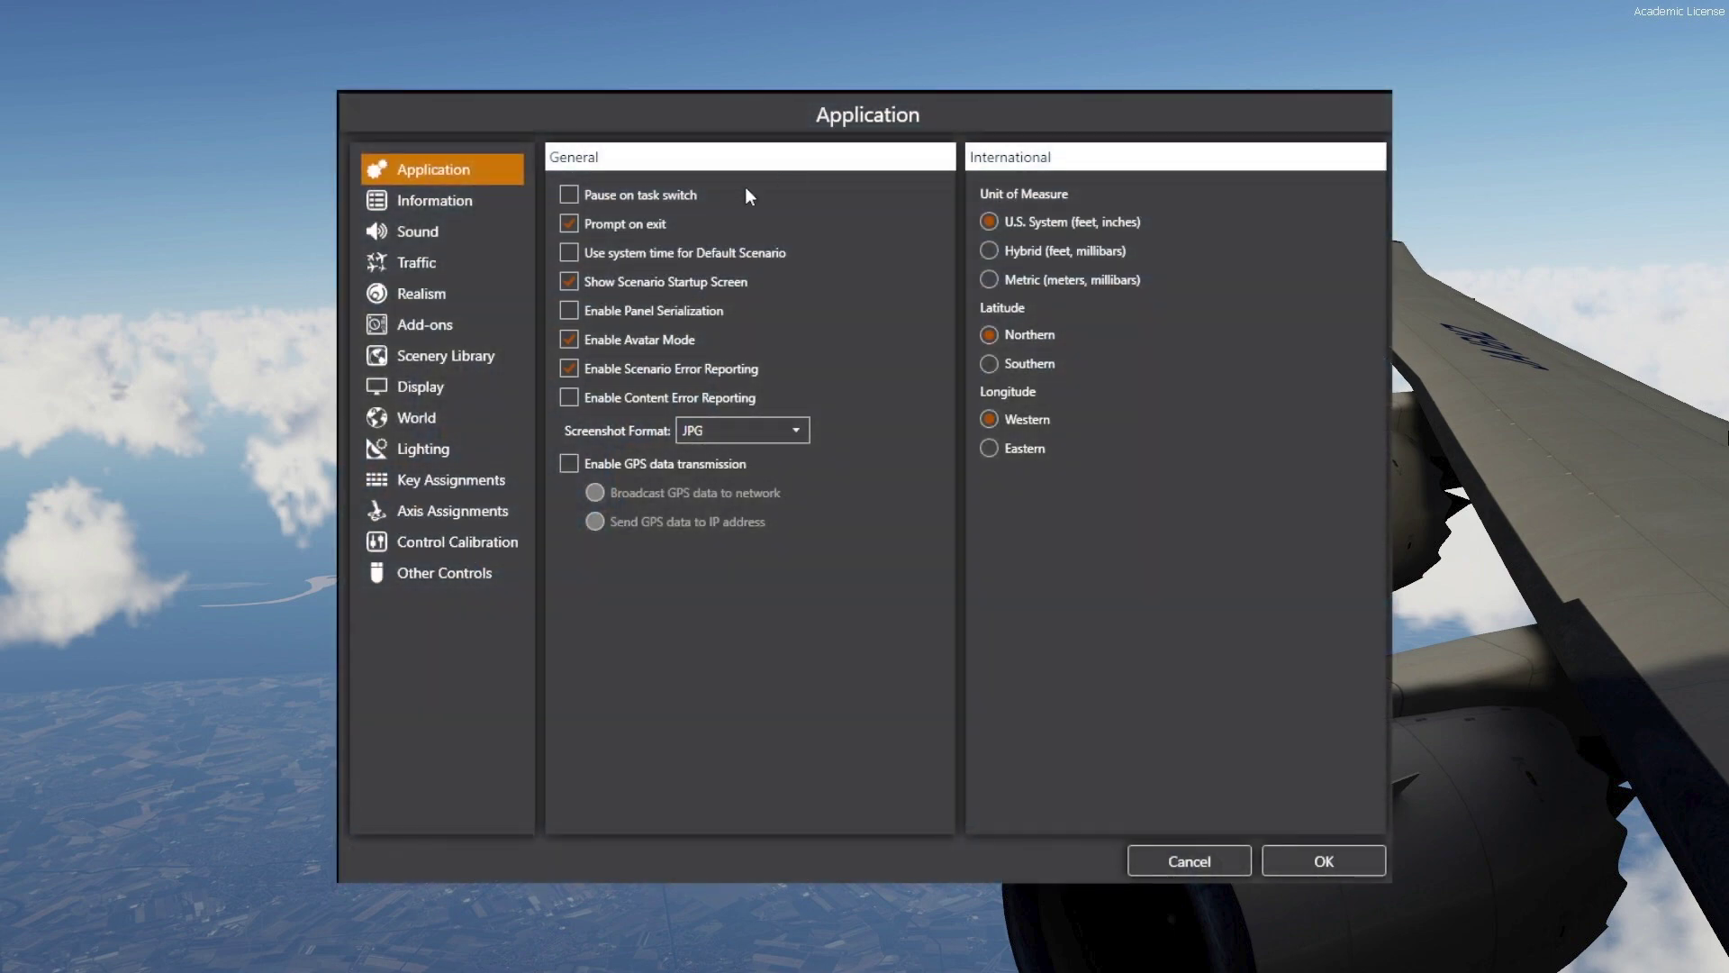
- Show the Display page with anti-aliasing, texture quality and frame rate options
click(468, 382)
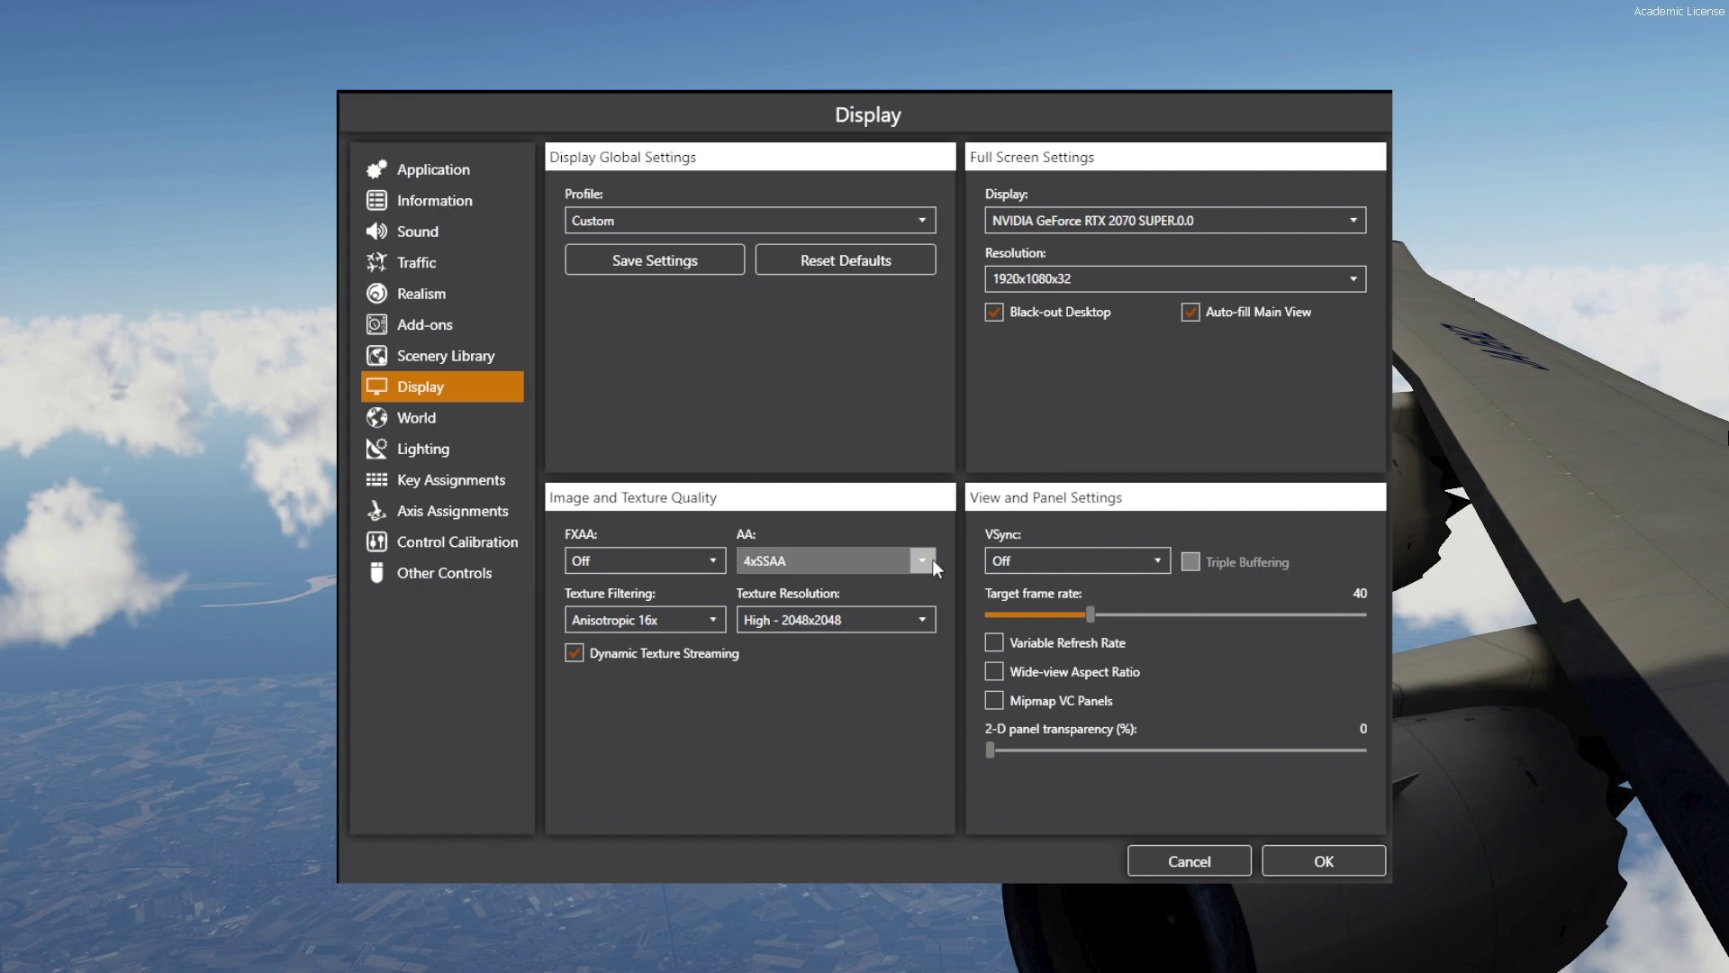
click(917, 562)
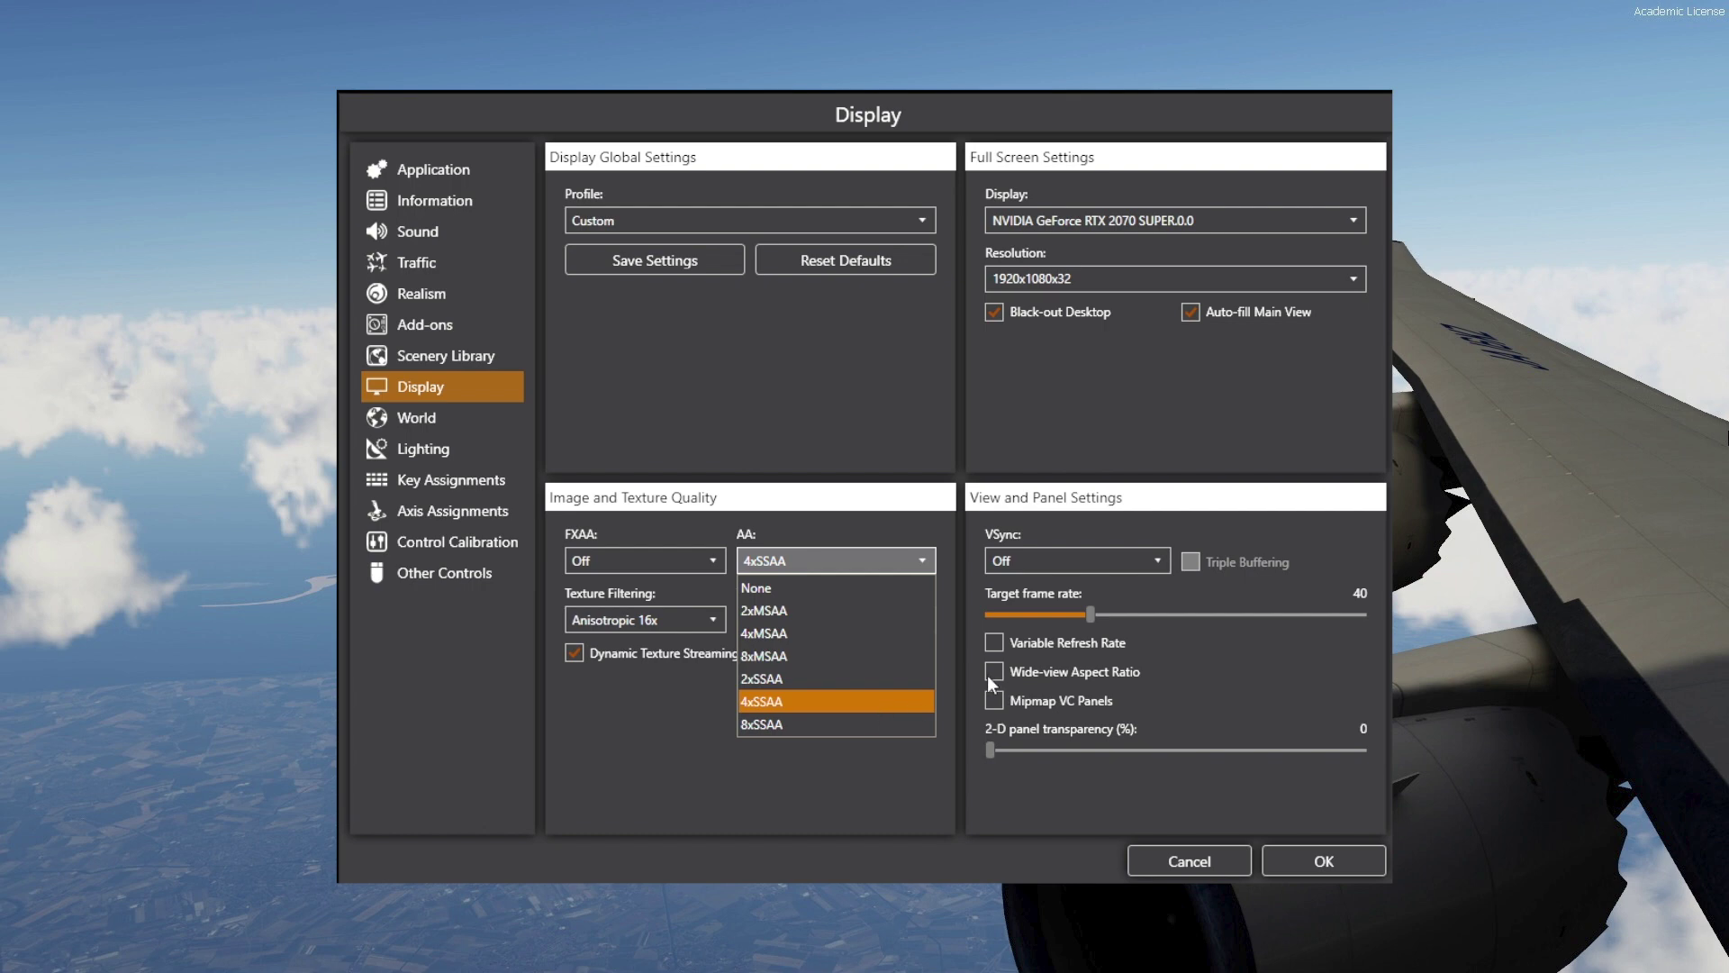
click(961, 681)
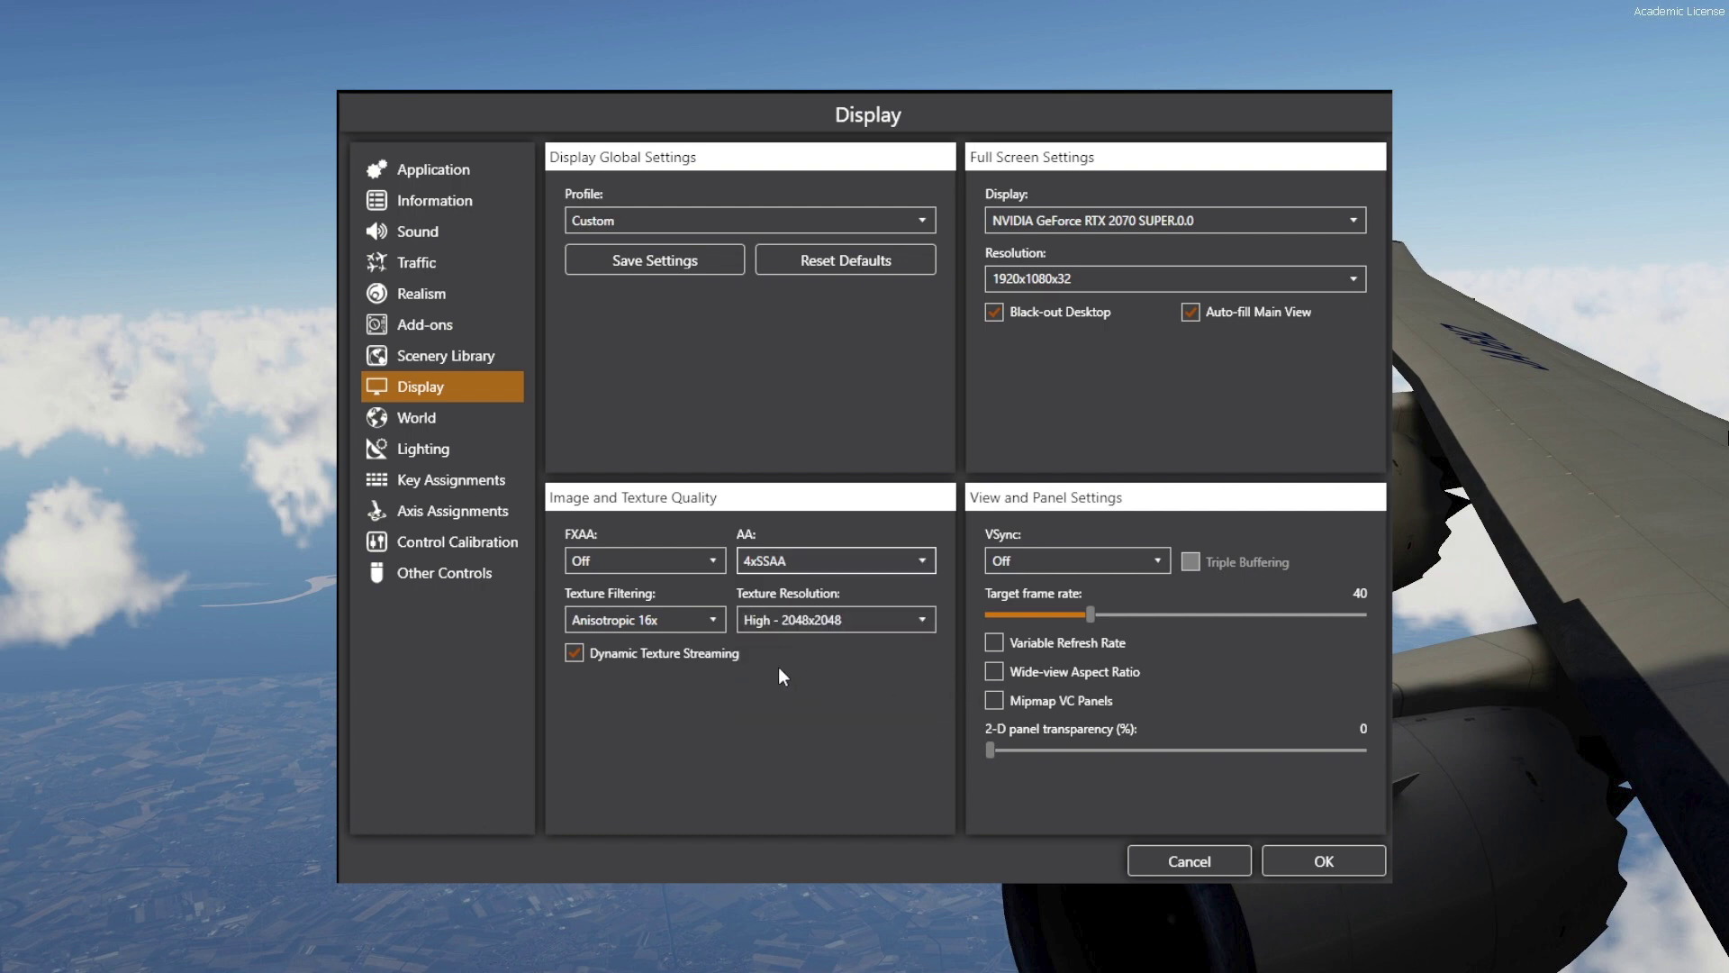
click(716, 619)
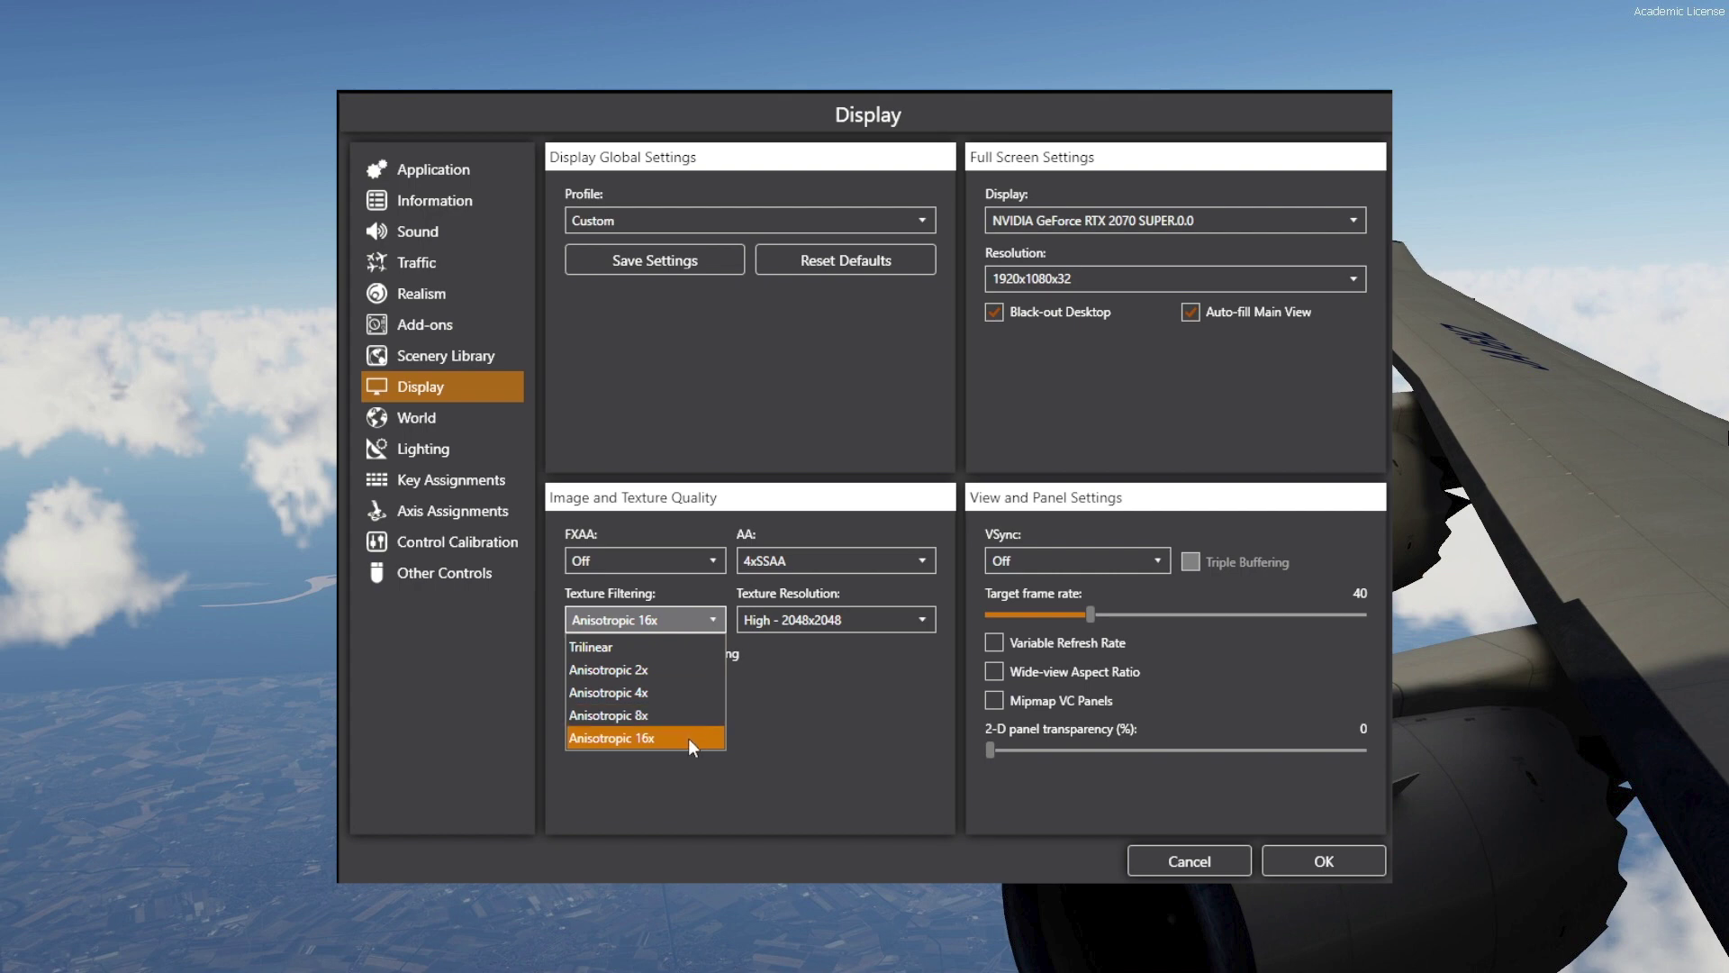
click(959, 700)
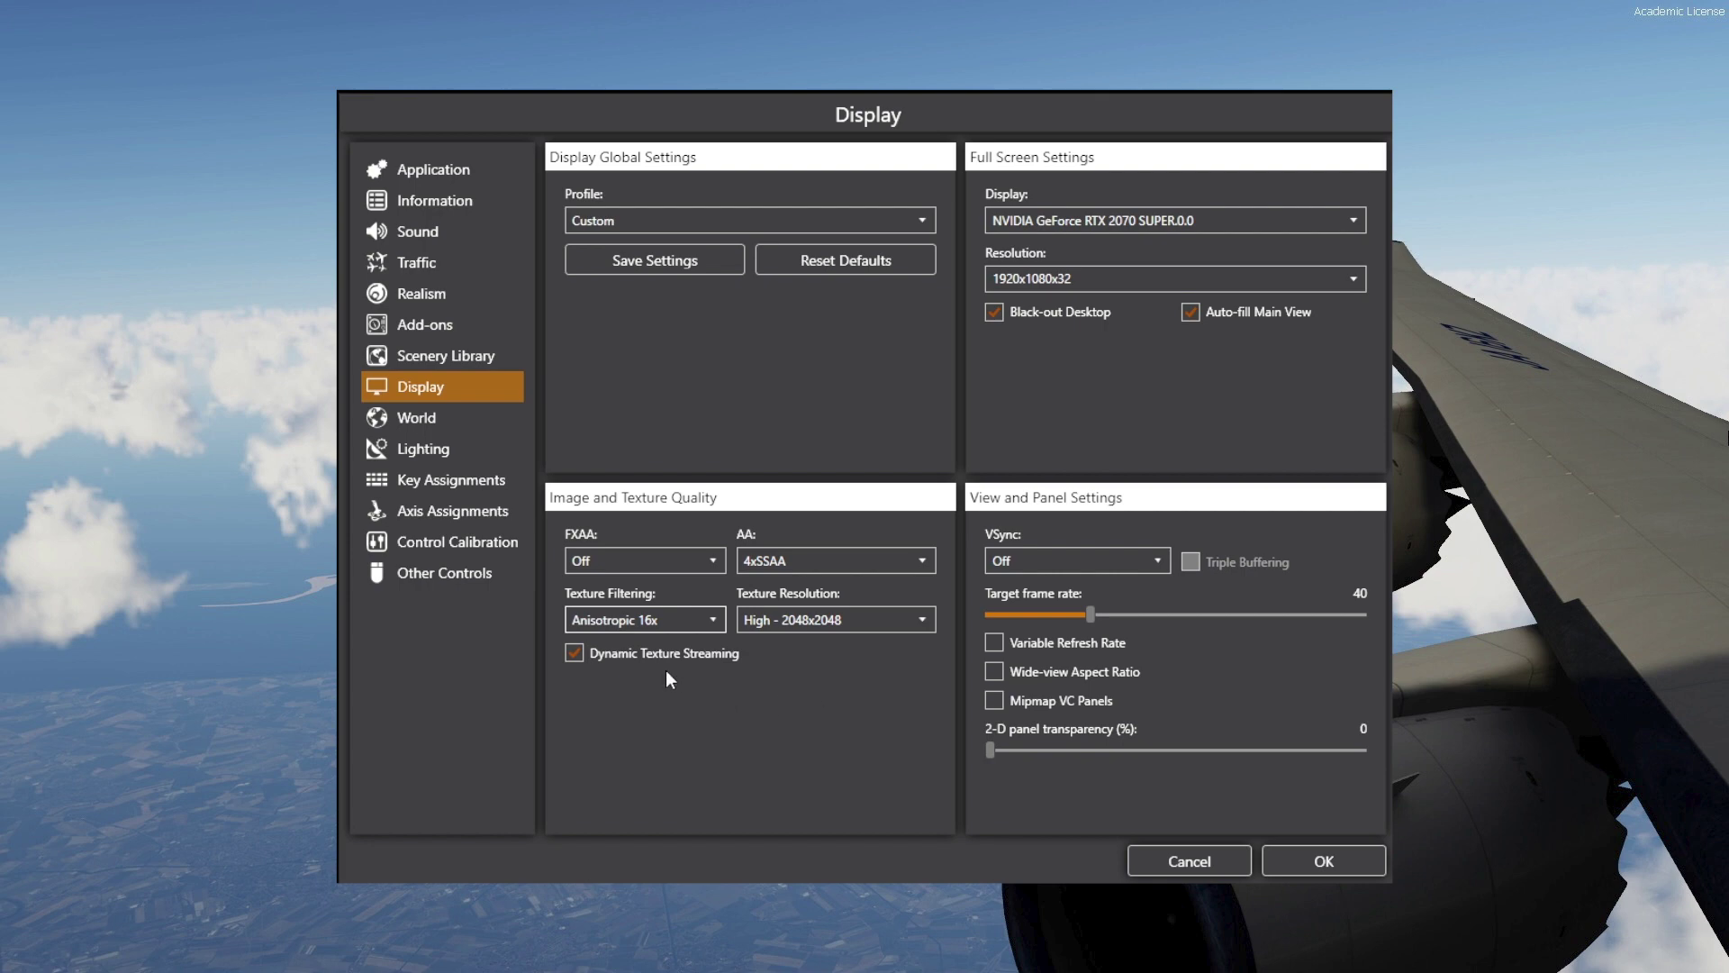
mouse_move(622, 656)
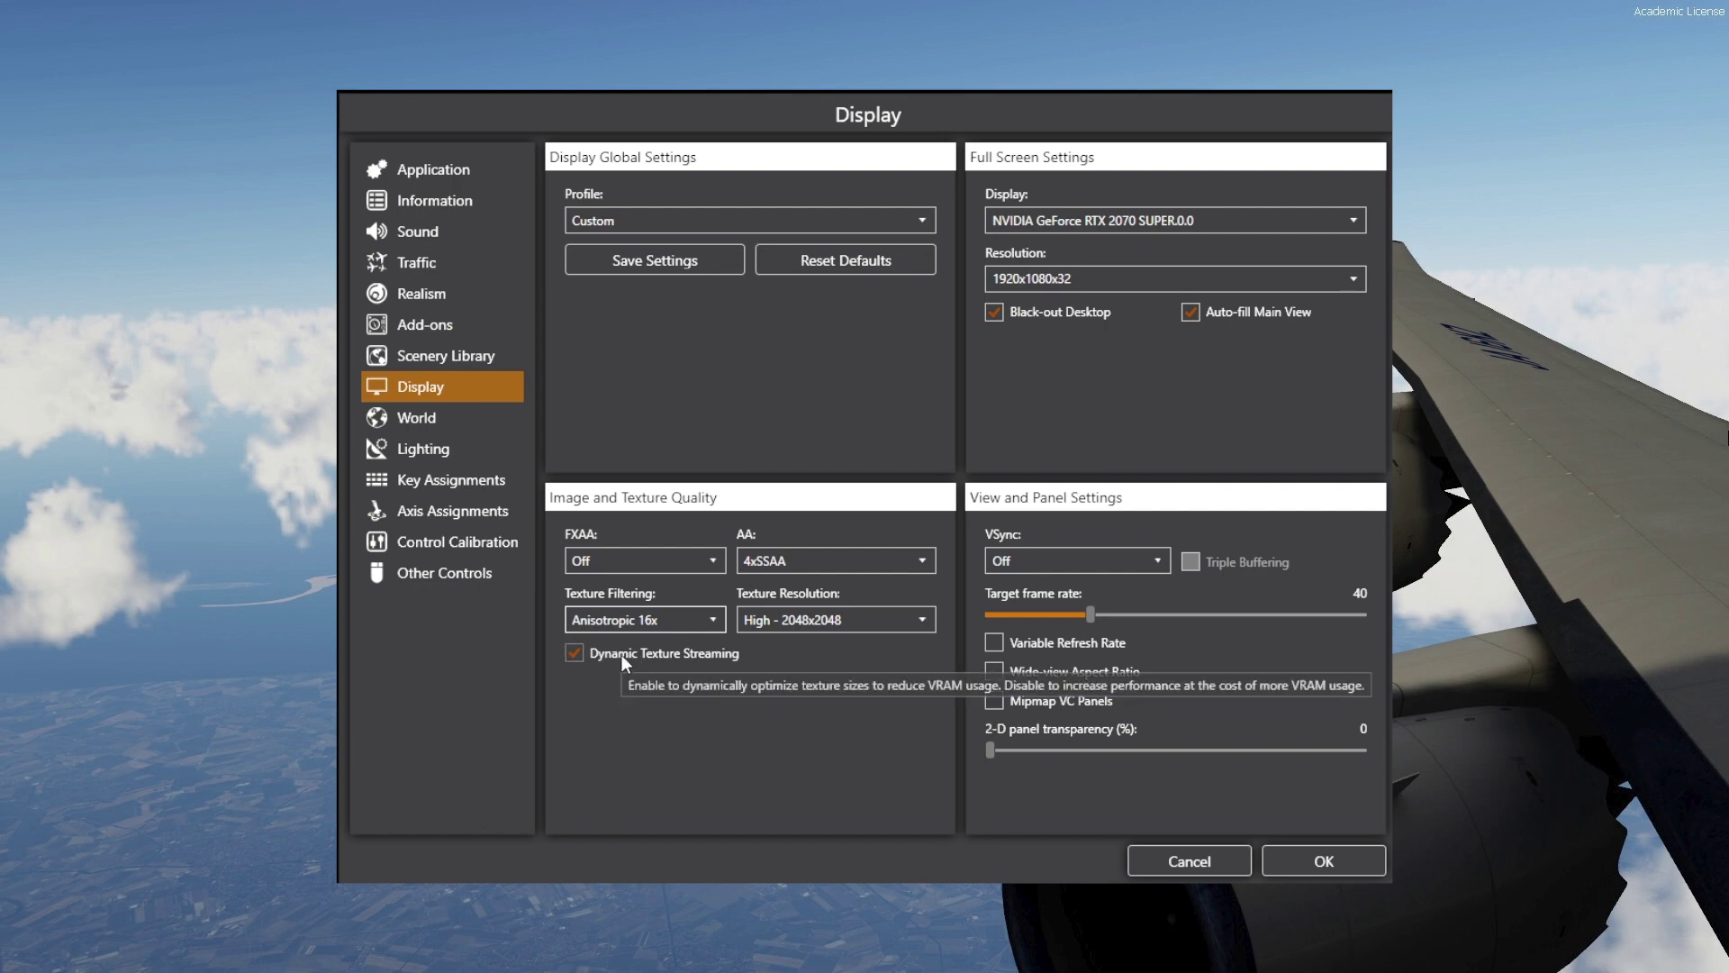
click(926, 619)
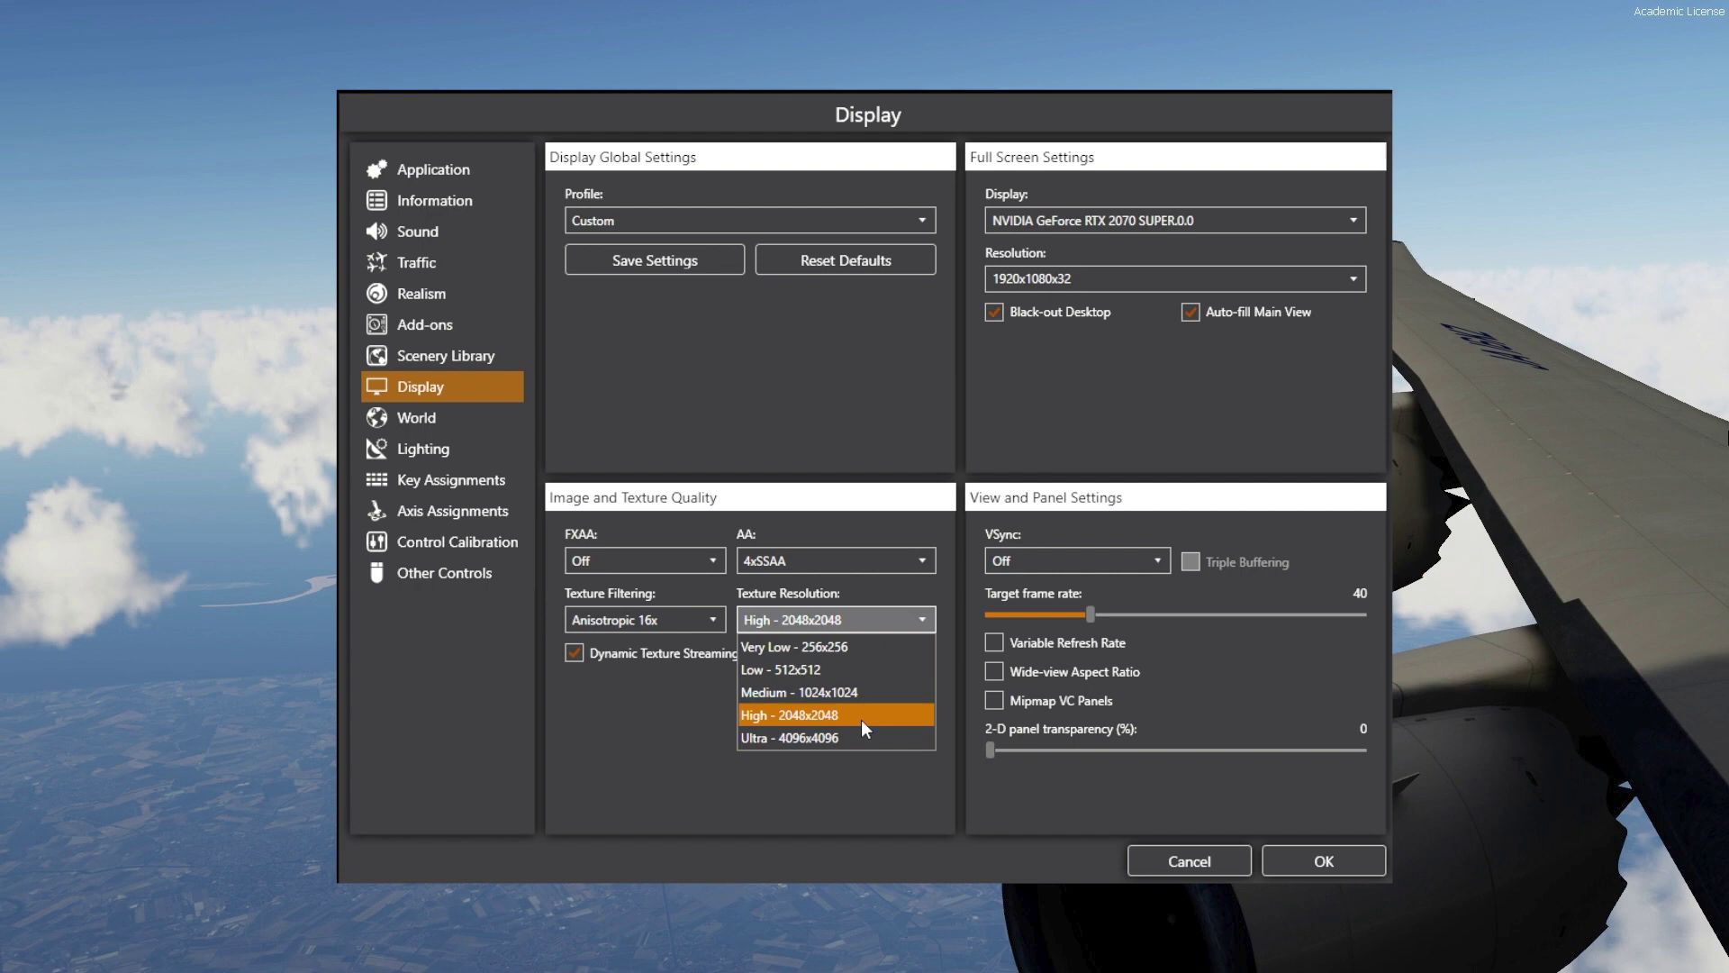
click(965, 687)
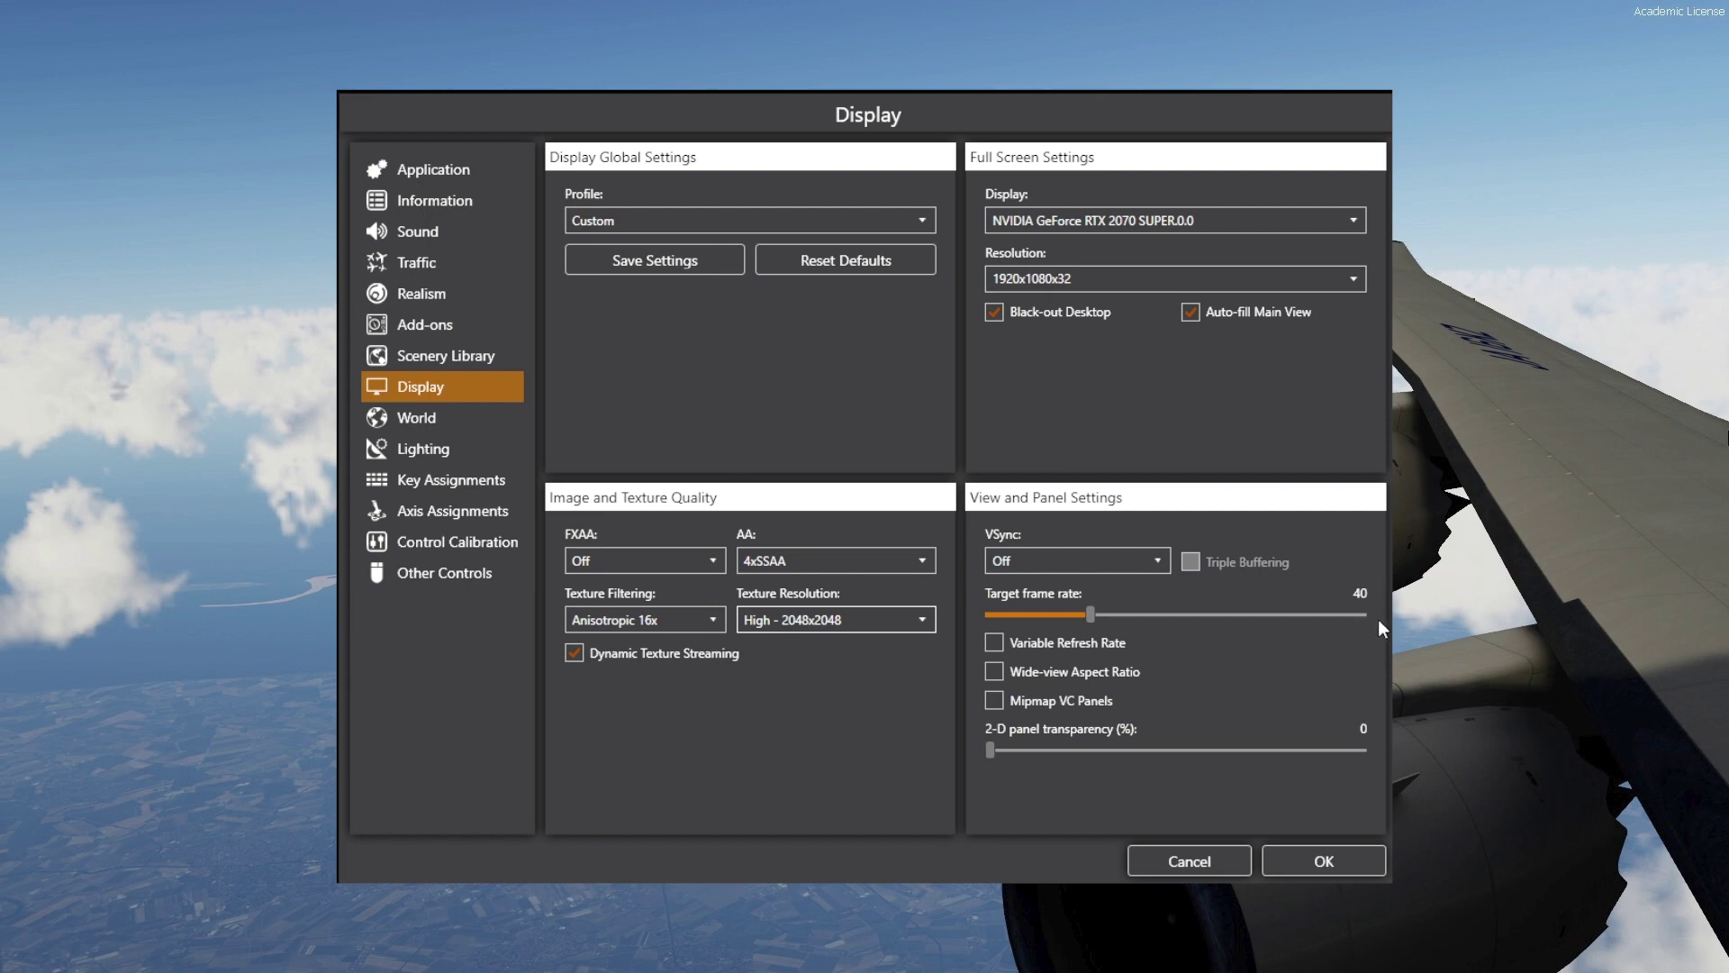
- Cap the Target frame rate slider at 40 instead of Unlimited, then go to World settings
drag(1095, 614, 1361, 614)
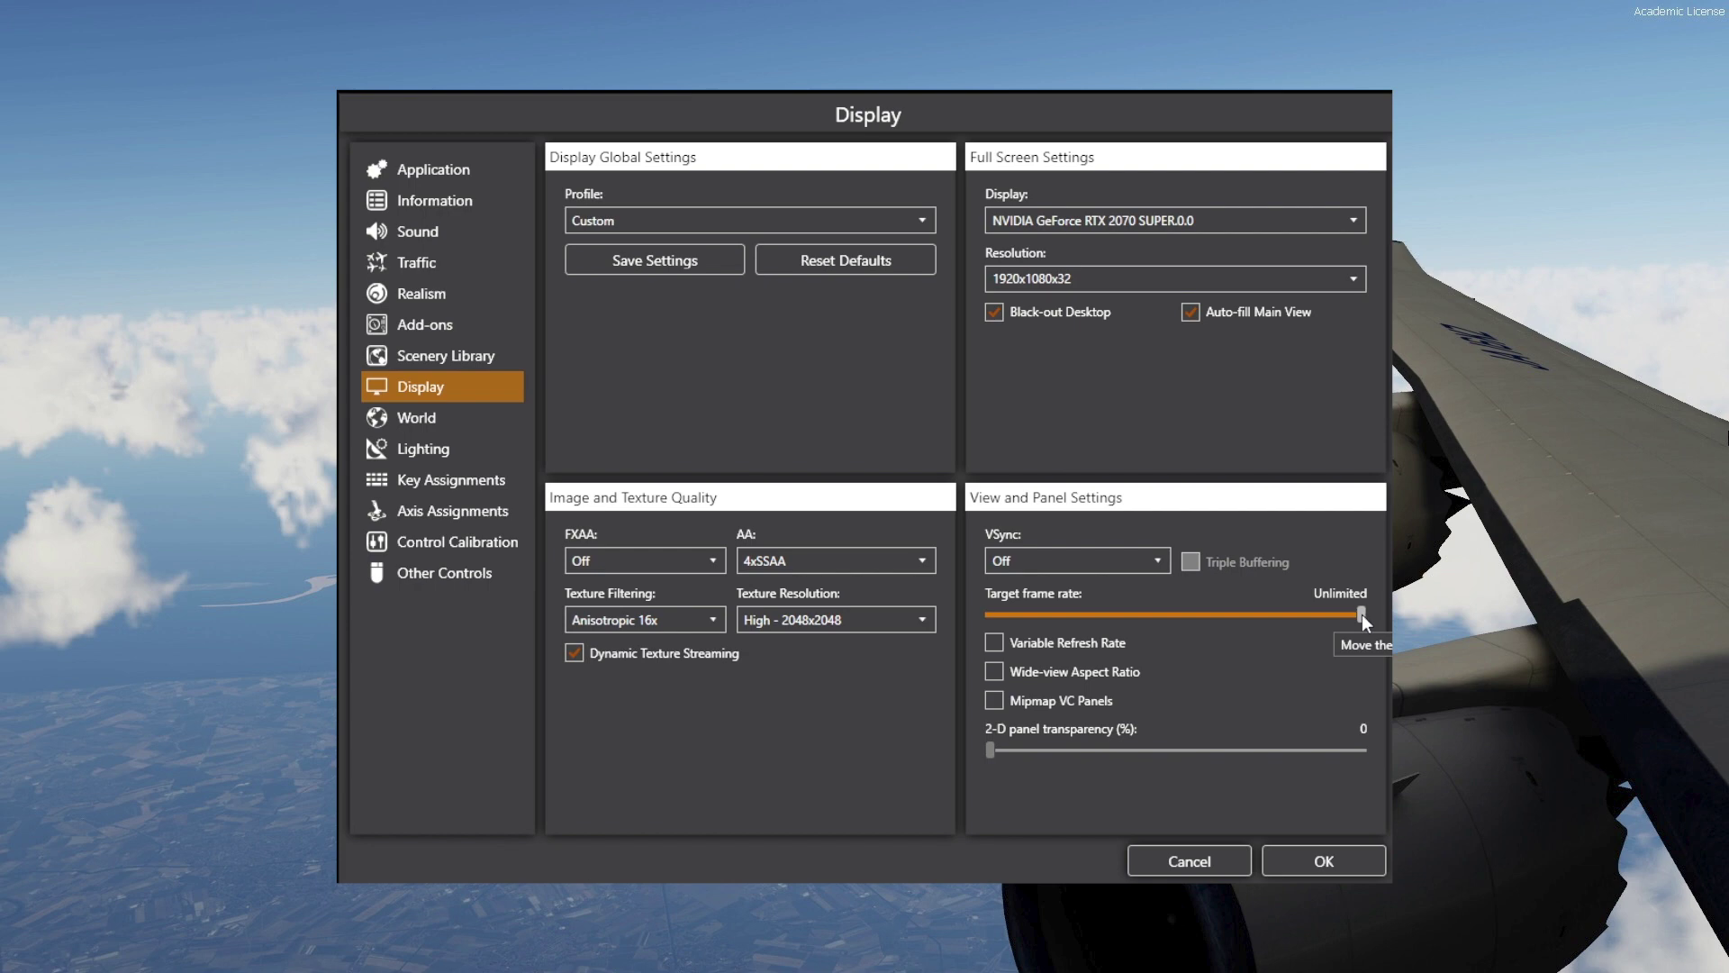
drag(1361, 614, 1115, 634)
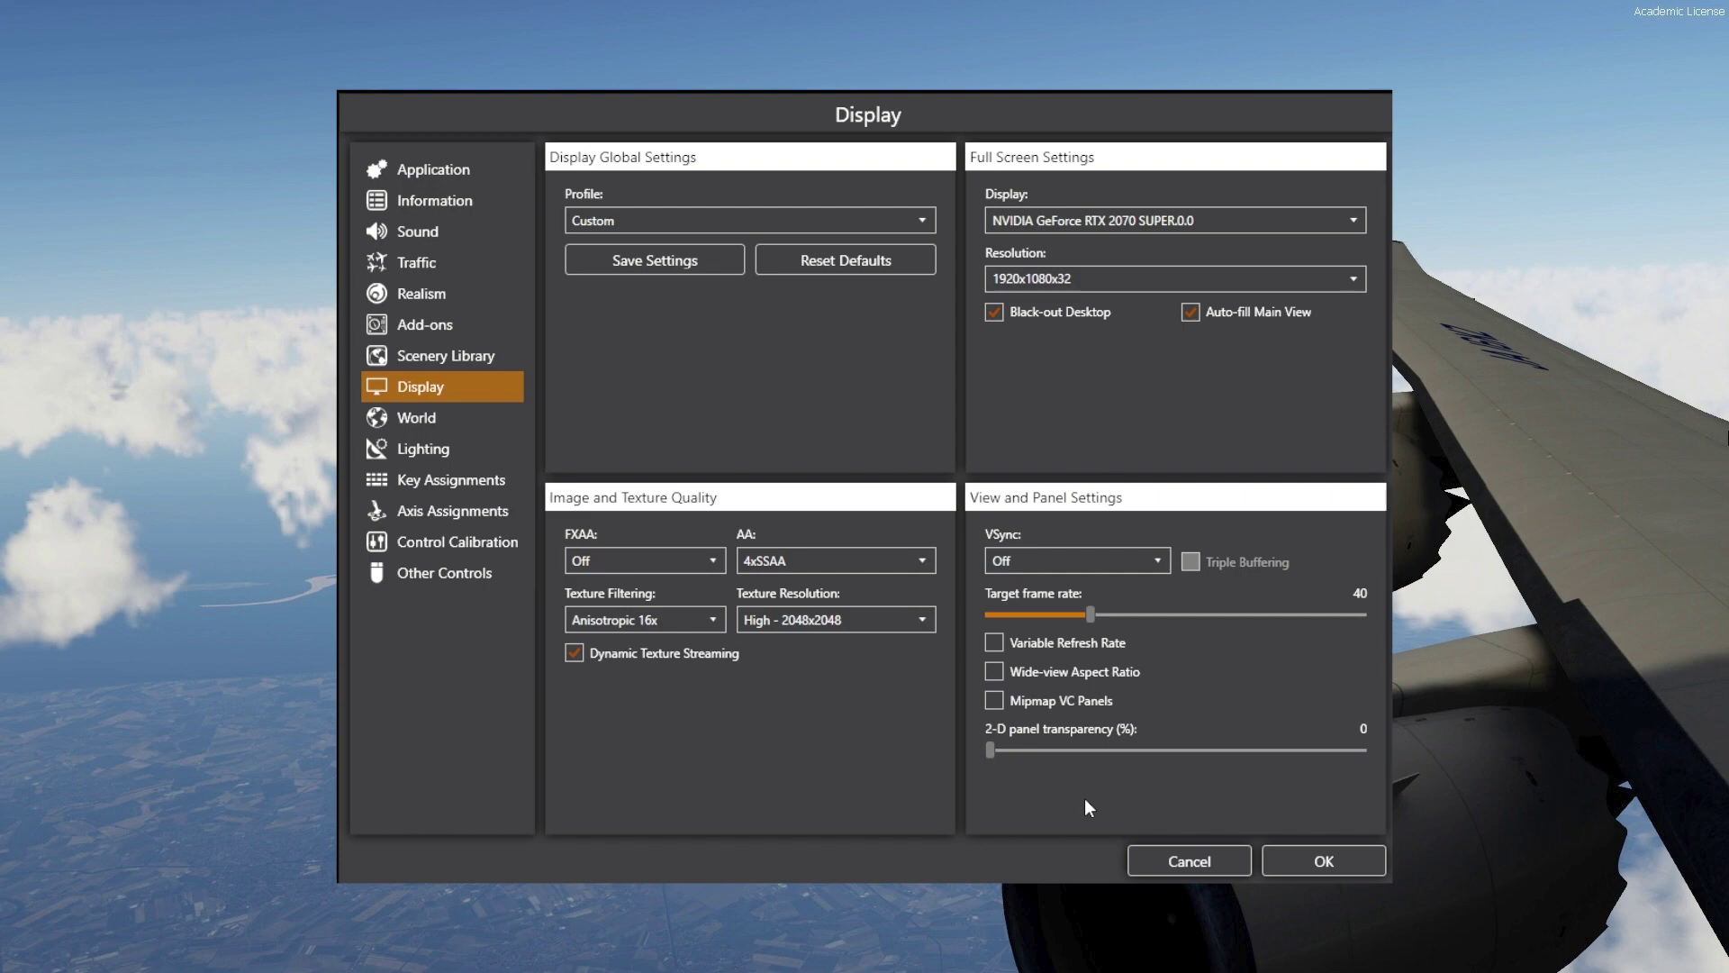
click(416, 417)
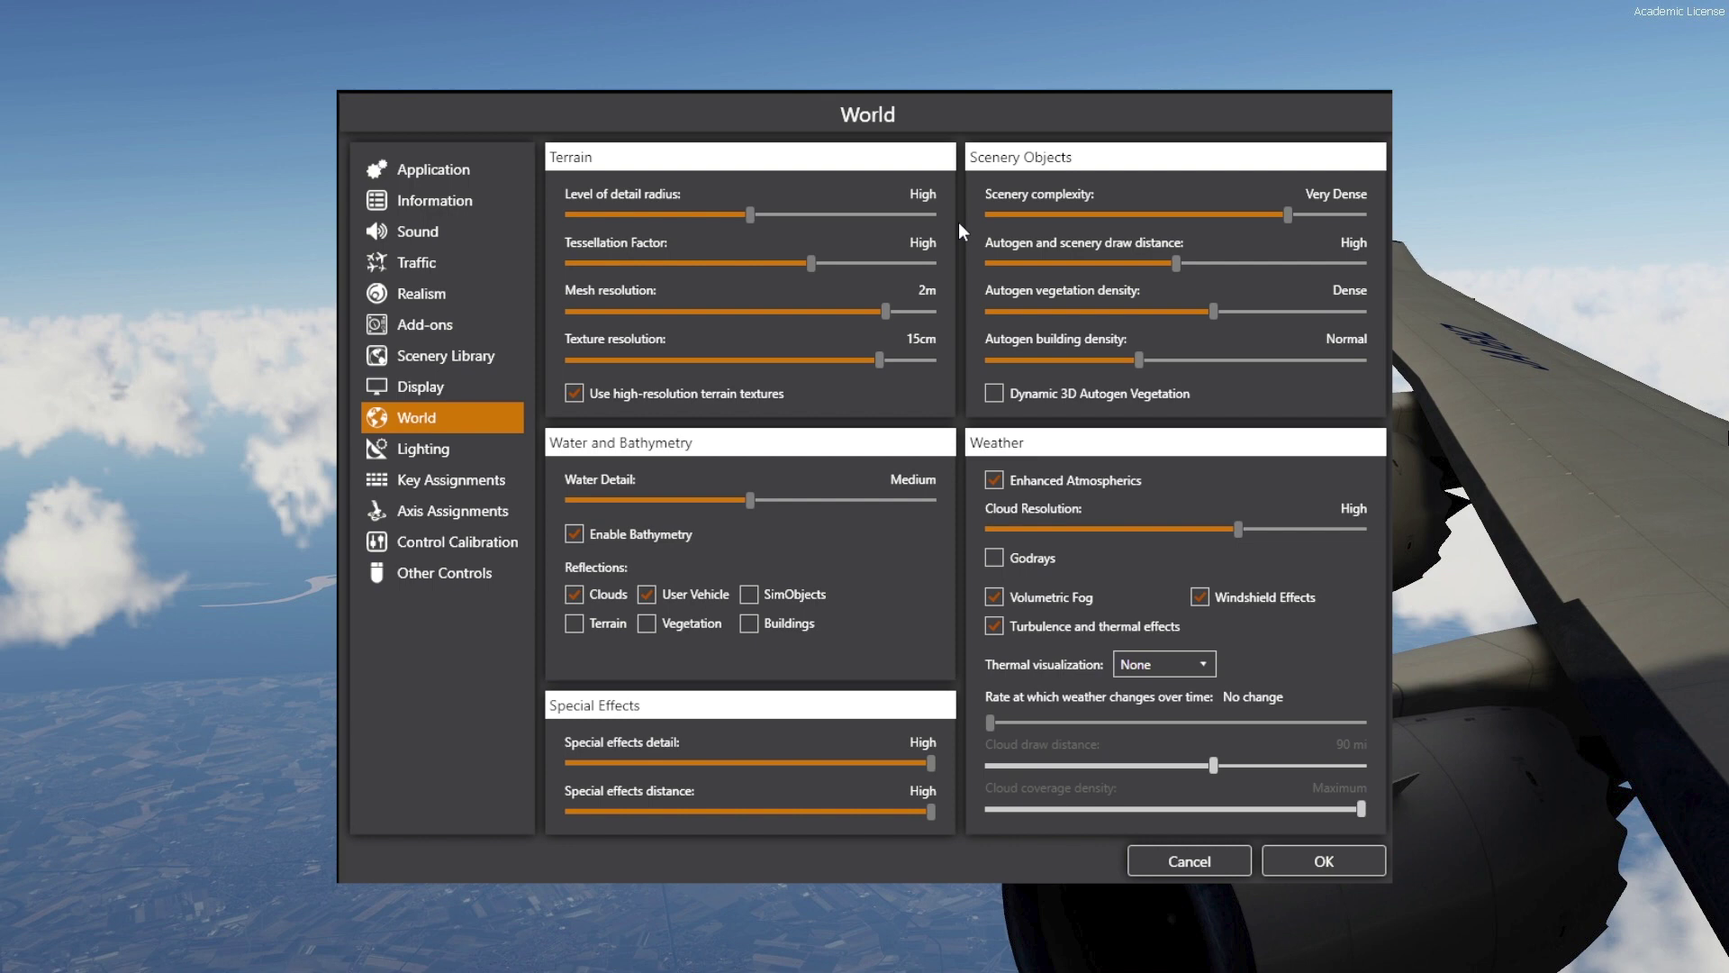
- Try Level of detail radius at Ultra, High and Medium, finally leaving it at High
click(827, 216)
click(740, 214)
click(661, 214)
click(753, 215)
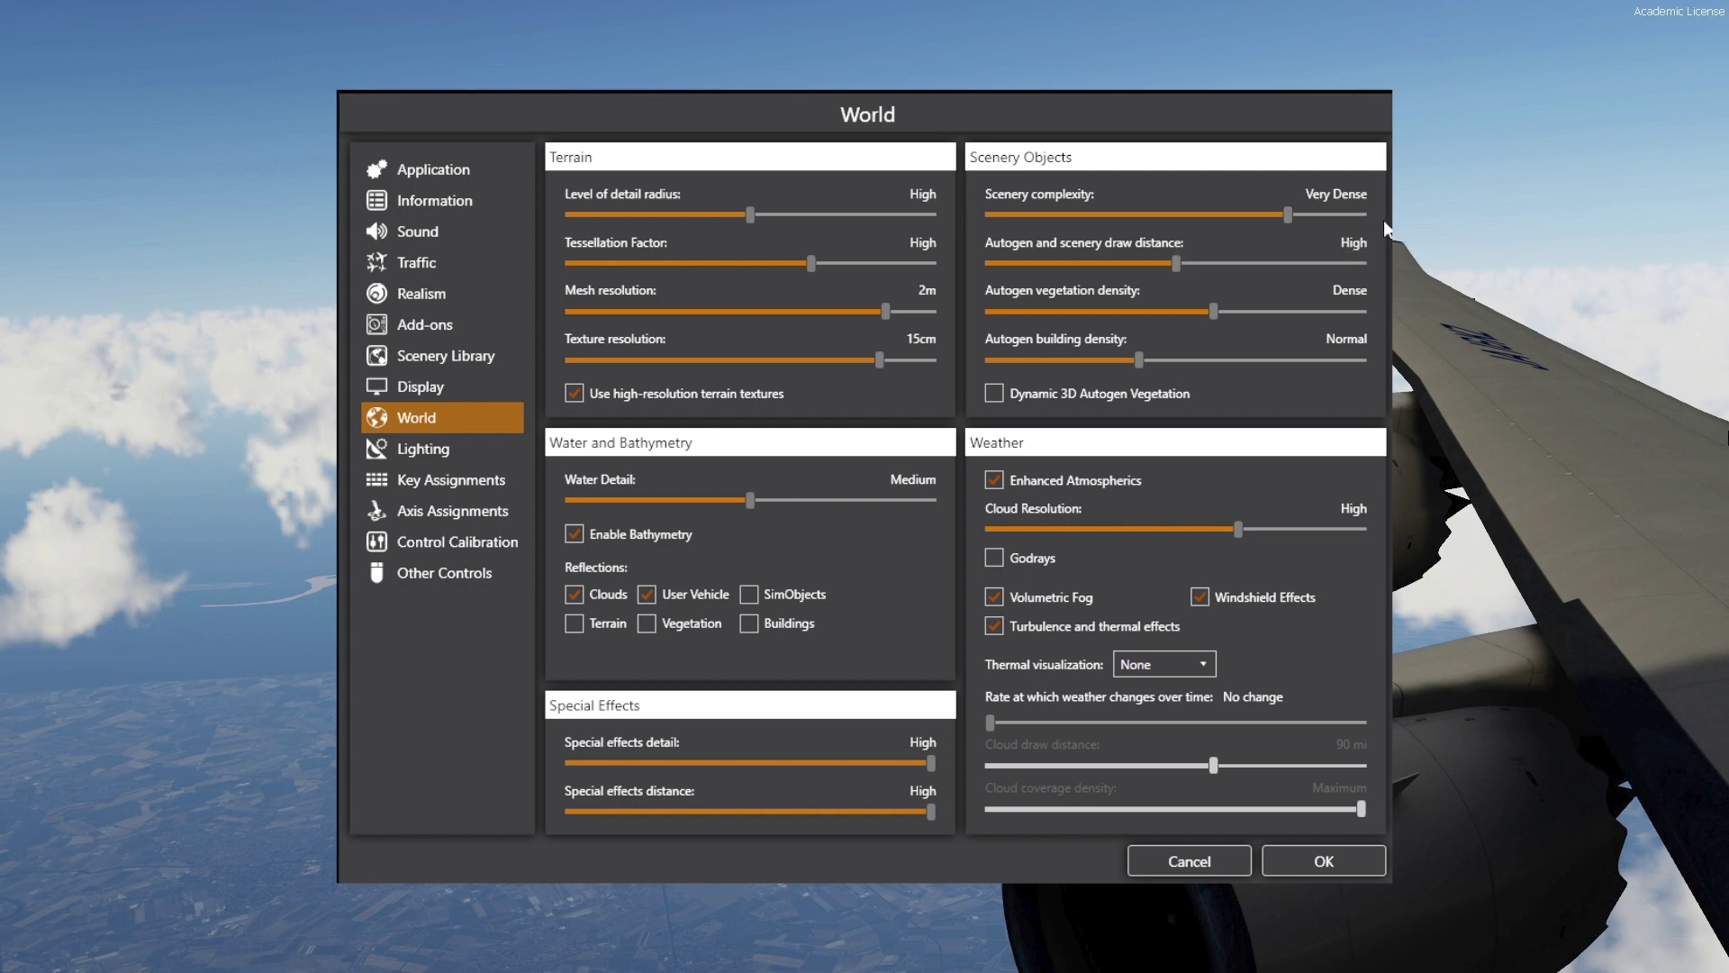
- Keep scenery complexity at Very Dense after trying Extremely Dense, and set cloud resolution to Medium
click(1359, 217)
click(1293, 215)
click(1135, 534)
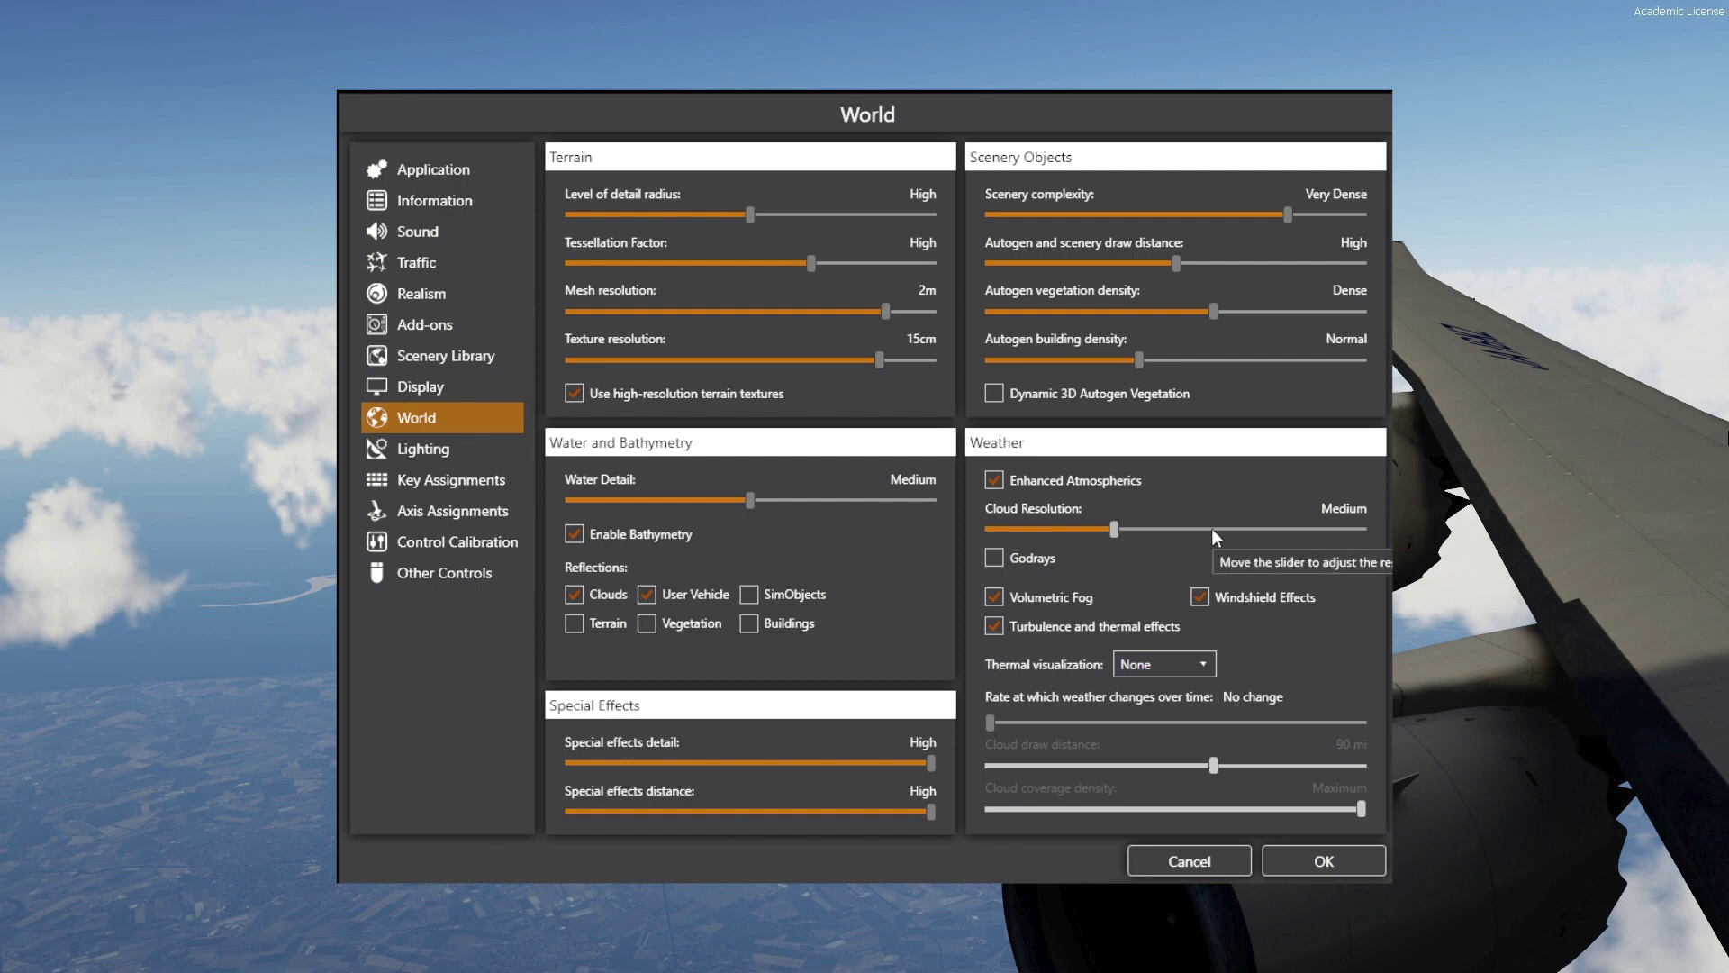
- Settle Cloud Resolution at High after briefly trying Medium again
click(1238, 531)
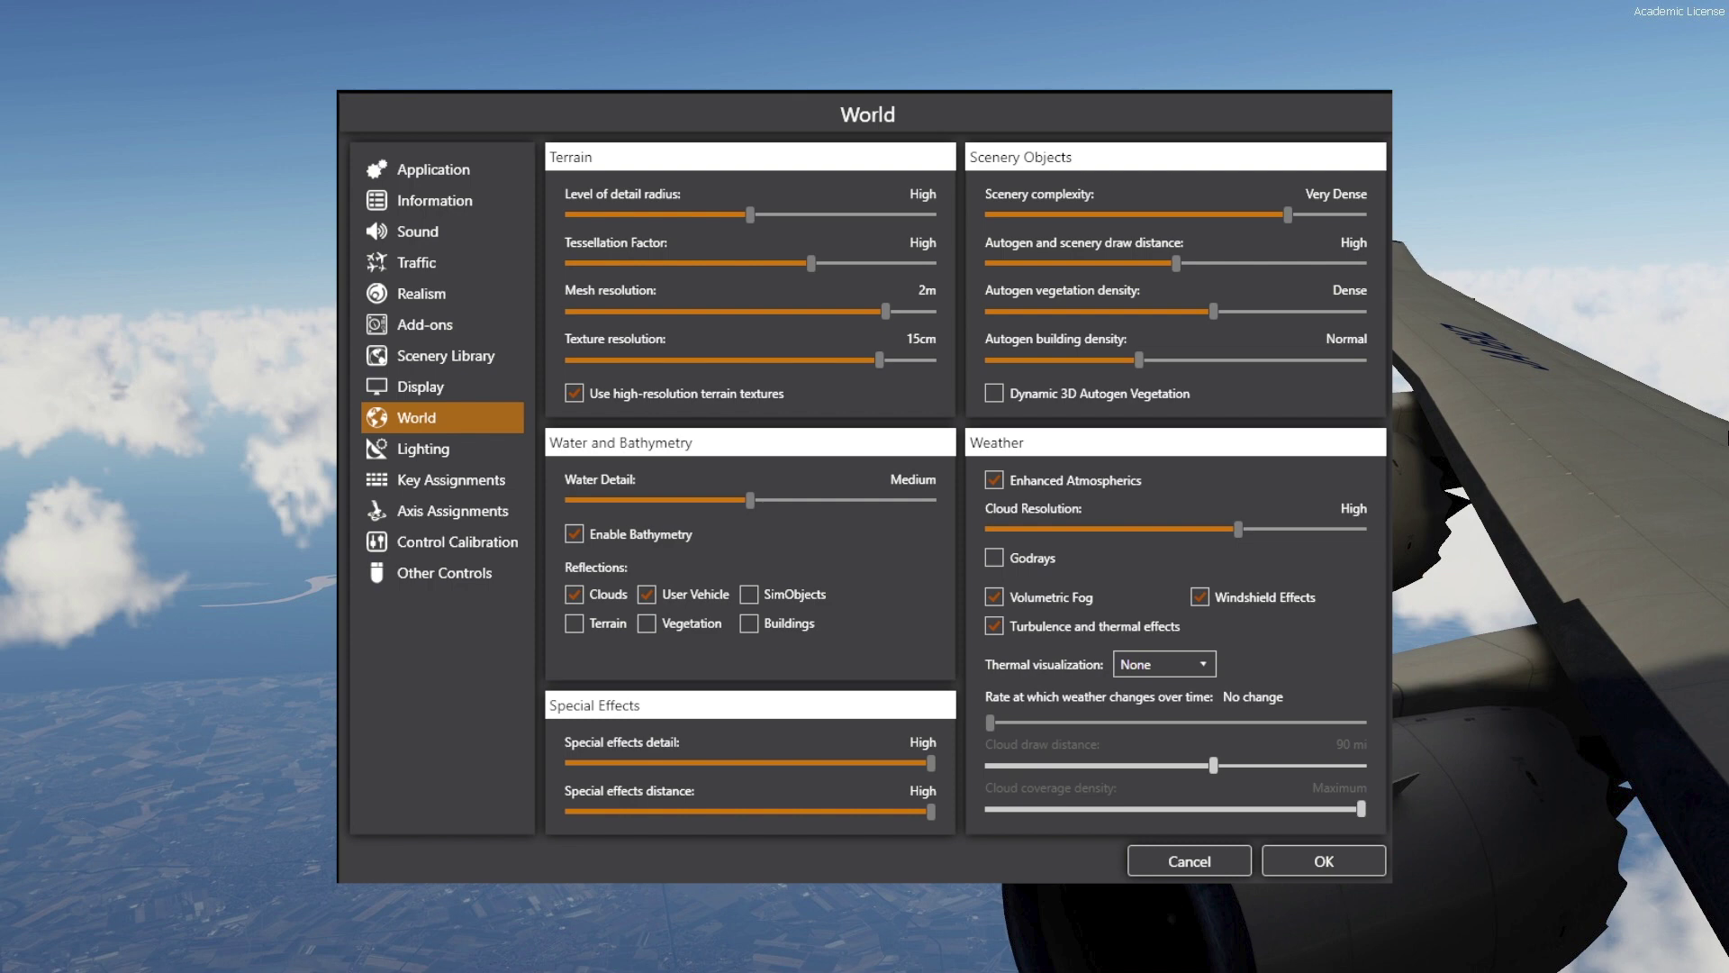
click(1121, 531)
click(1240, 532)
- In Lighting settings, leave shadow draw distance at Medium after trying High, and apply the options
click(435, 454)
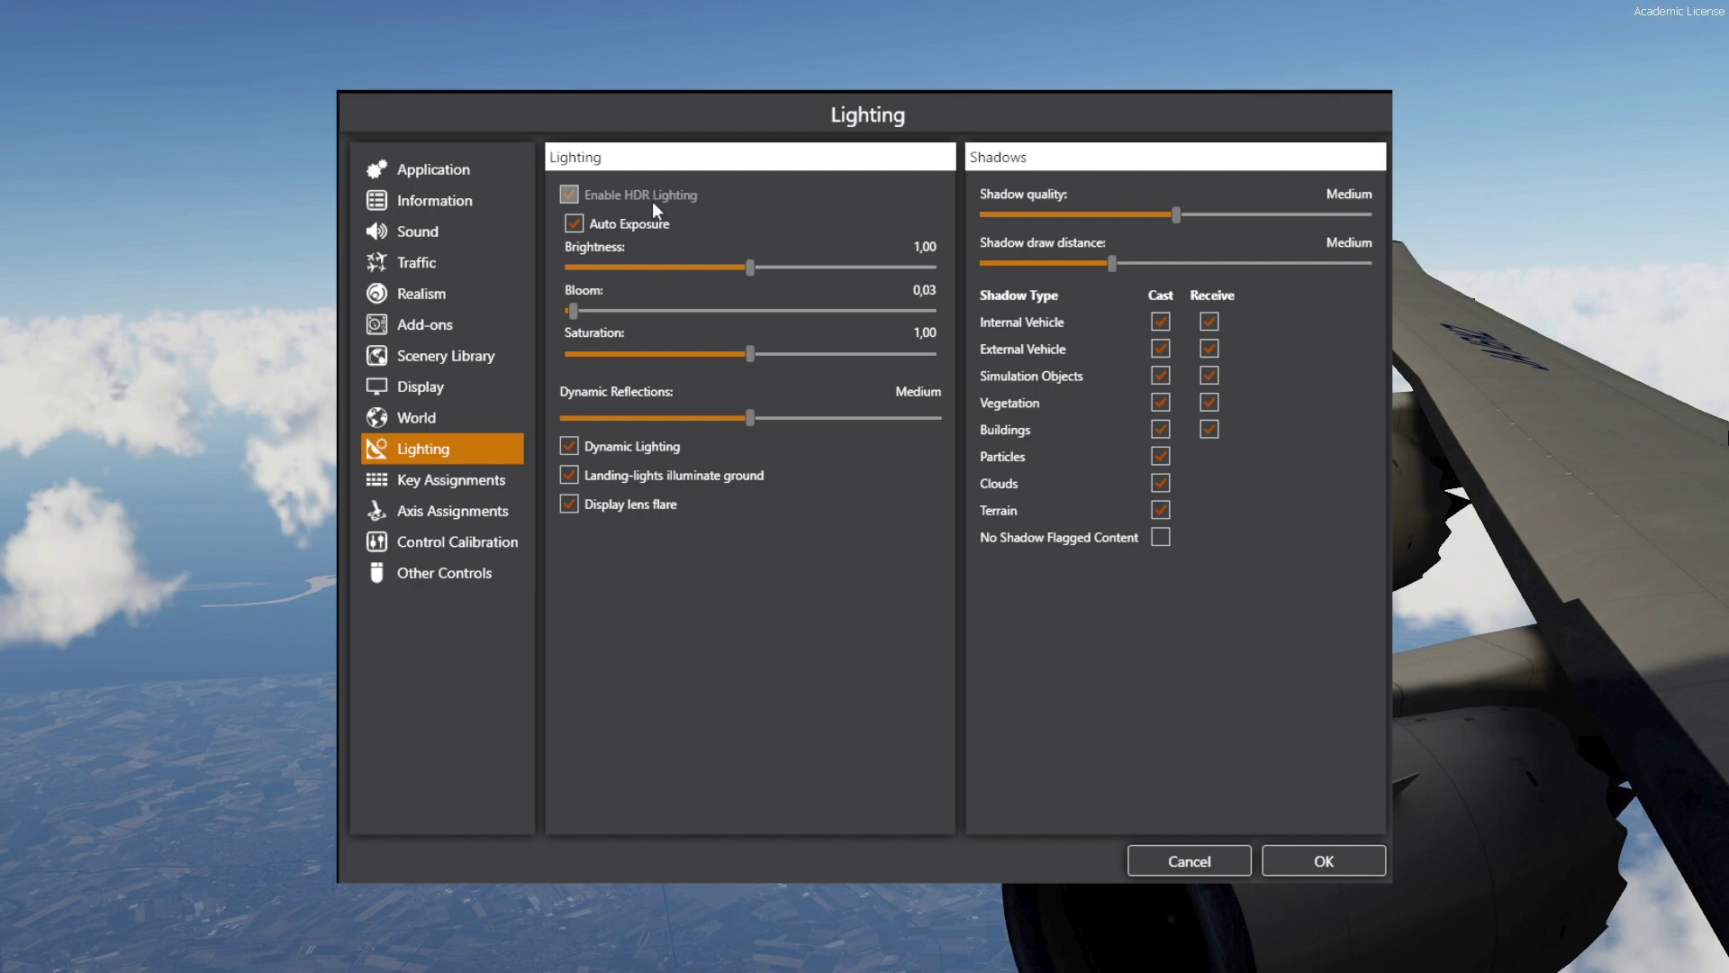
mouse_move(651, 198)
mouse_move(587, 315)
drag(1140, 265, 1200, 261)
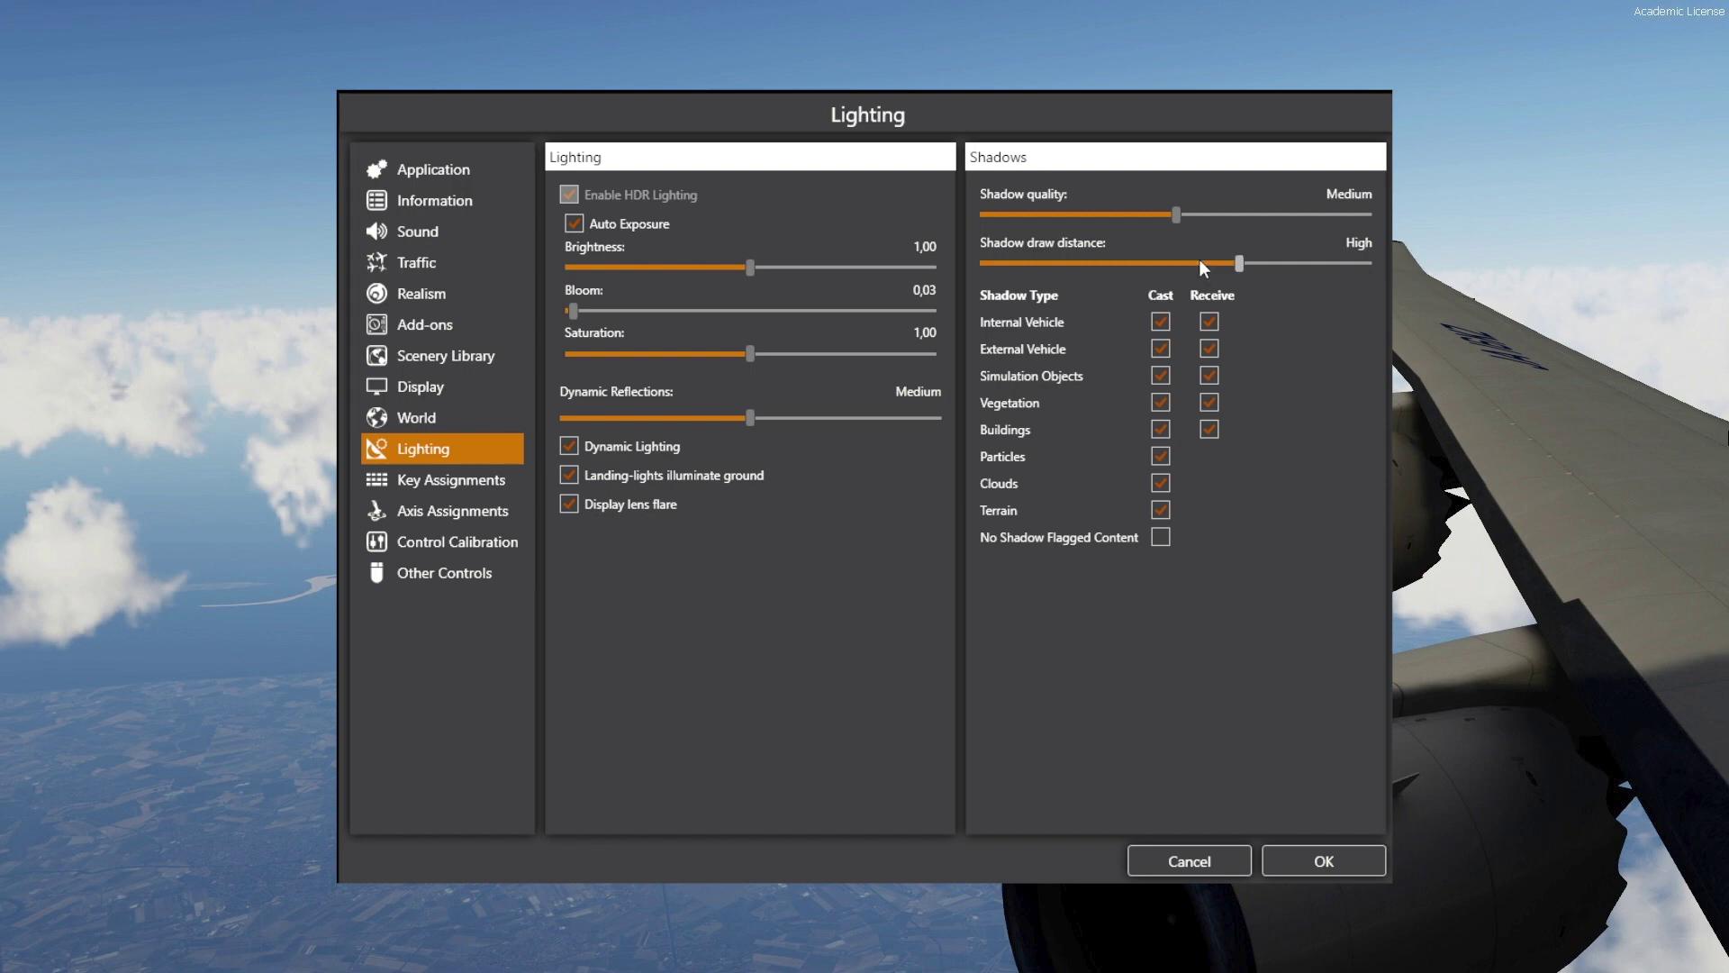
click(1097, 261)
click(1305, 846)
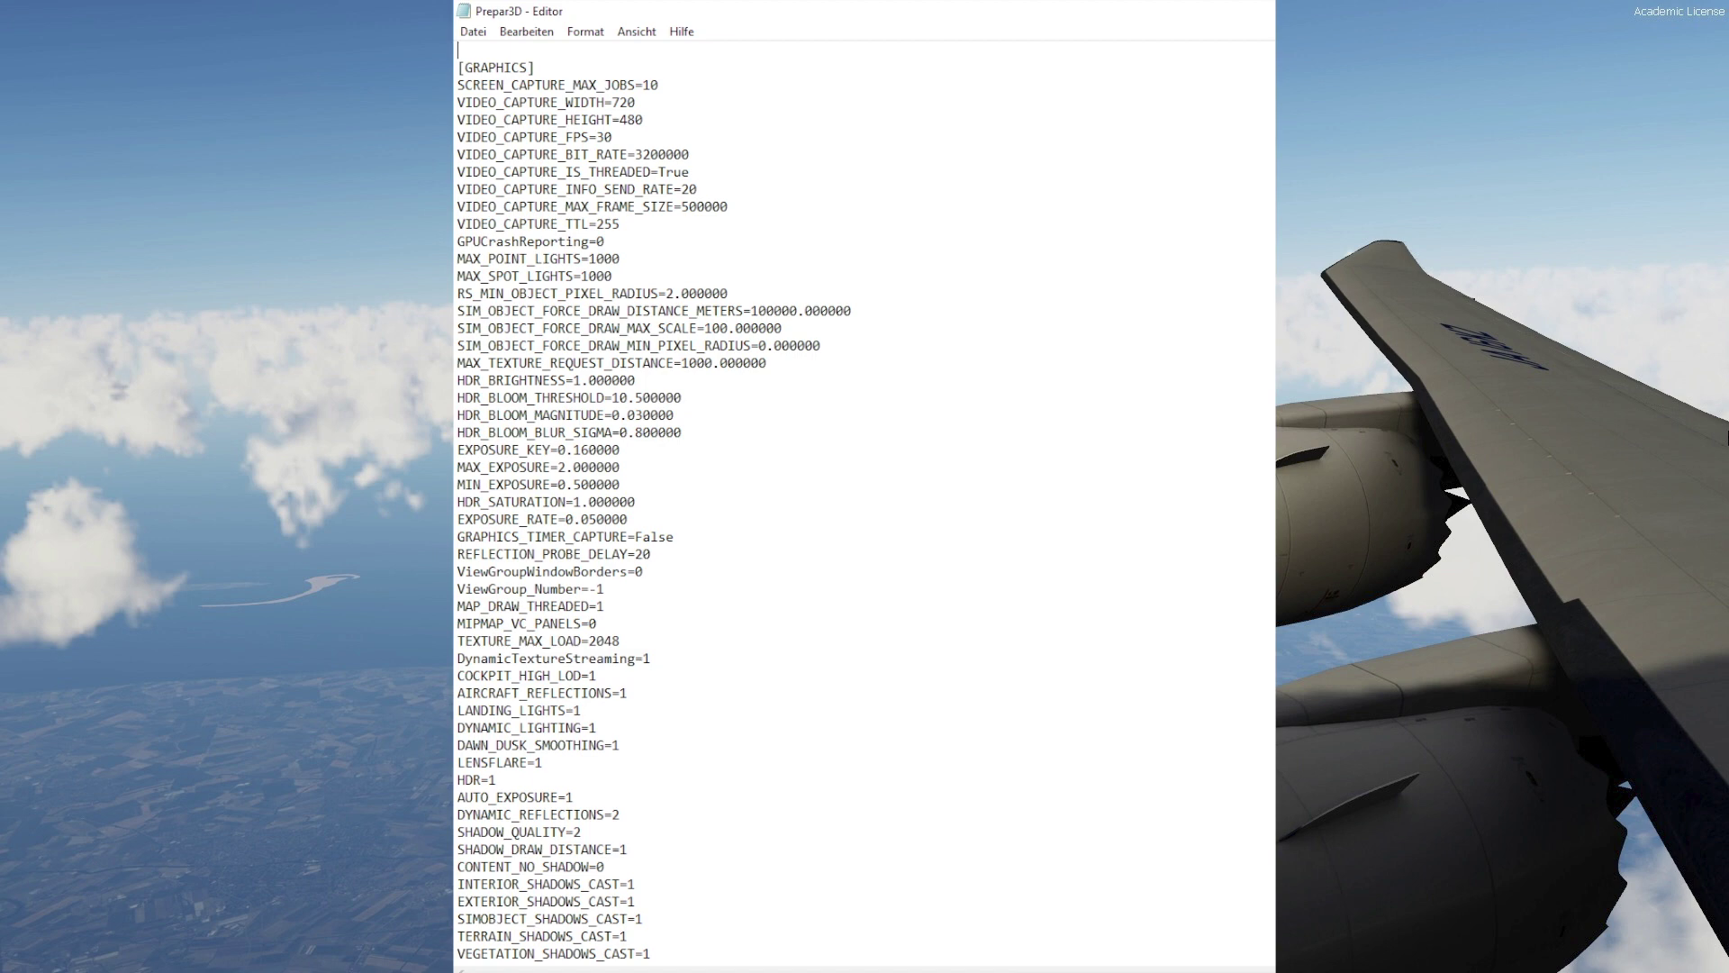
- Select the MAX_SPOT_LIGHTS value in Prepar3D.cfg and place the cursor at its line end
drag(613, 277, 474, 259)
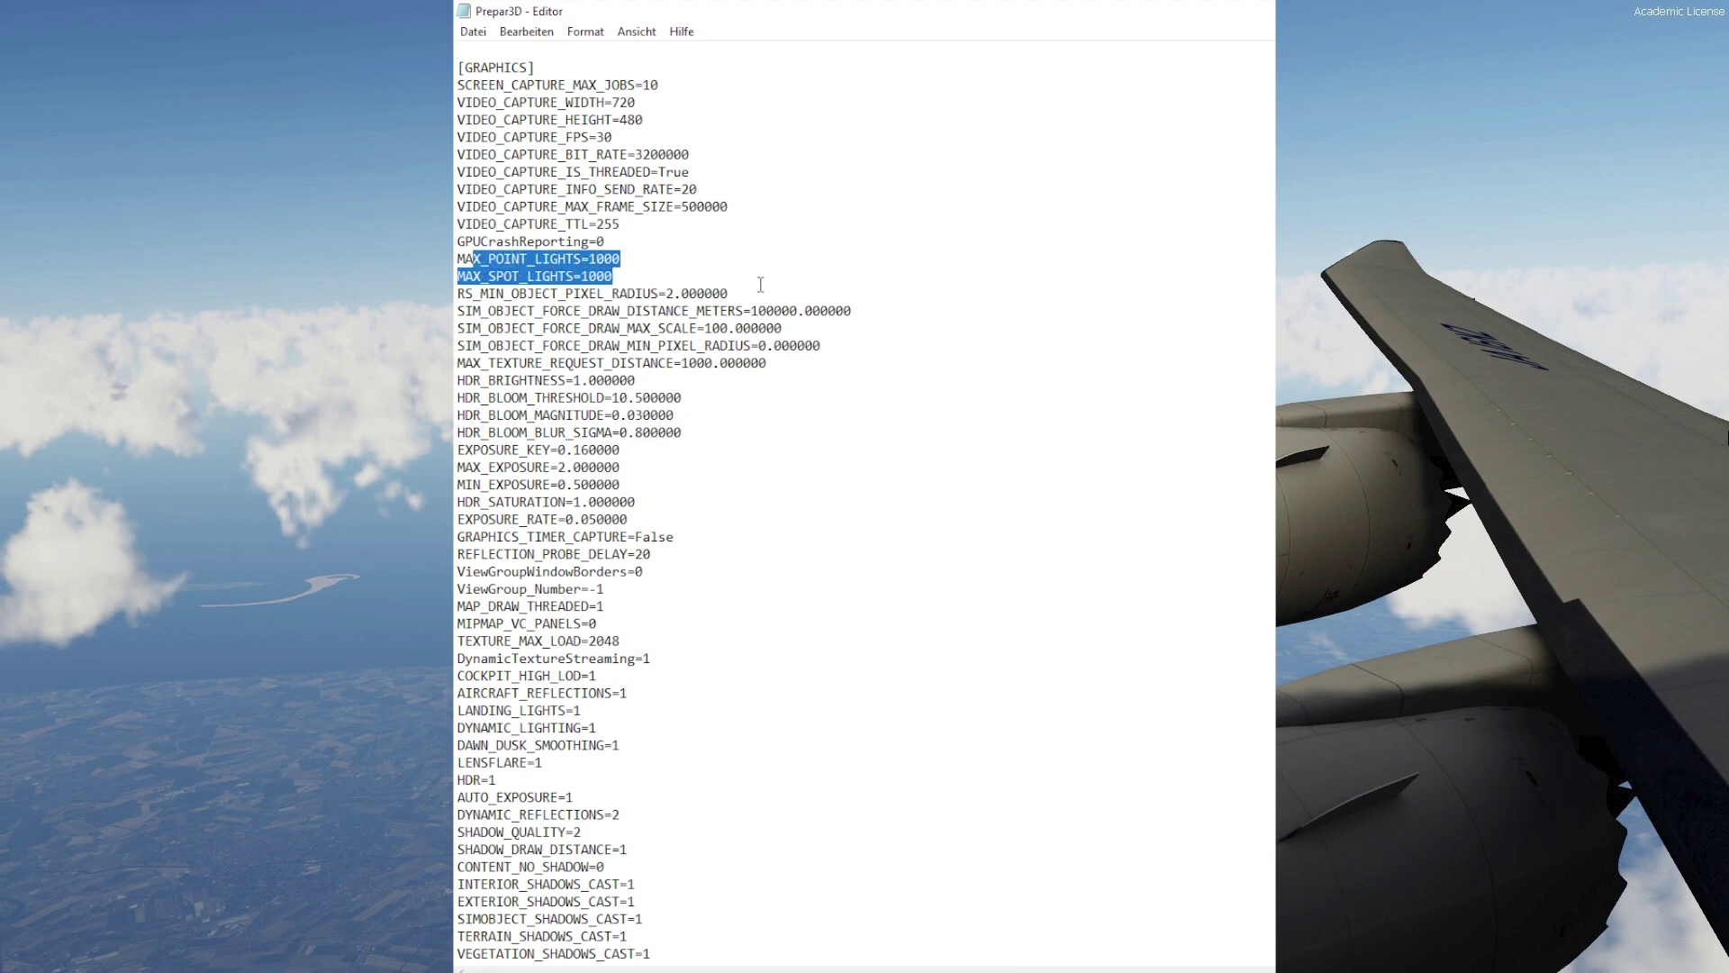
click(626, 283)
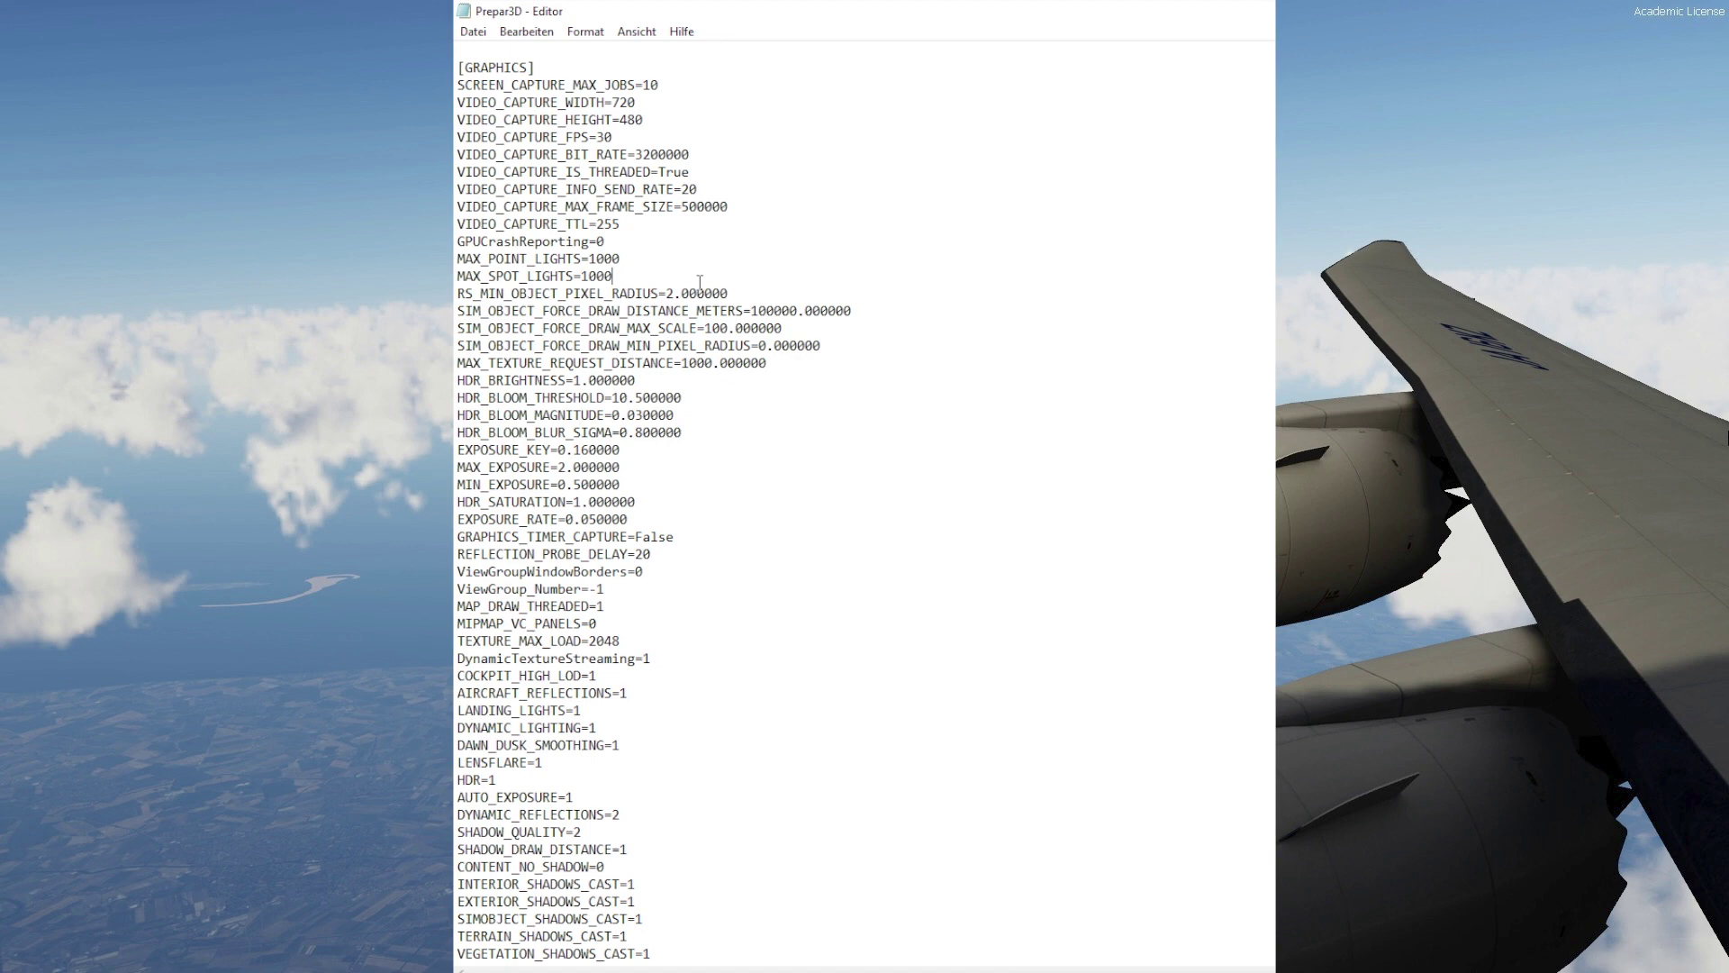
- Scroll down and select the OPAQUE_ and TRANSLUCENT_SHADOW_TEXTURE_SIZE lines
scroll(1051, 457, down, 8)
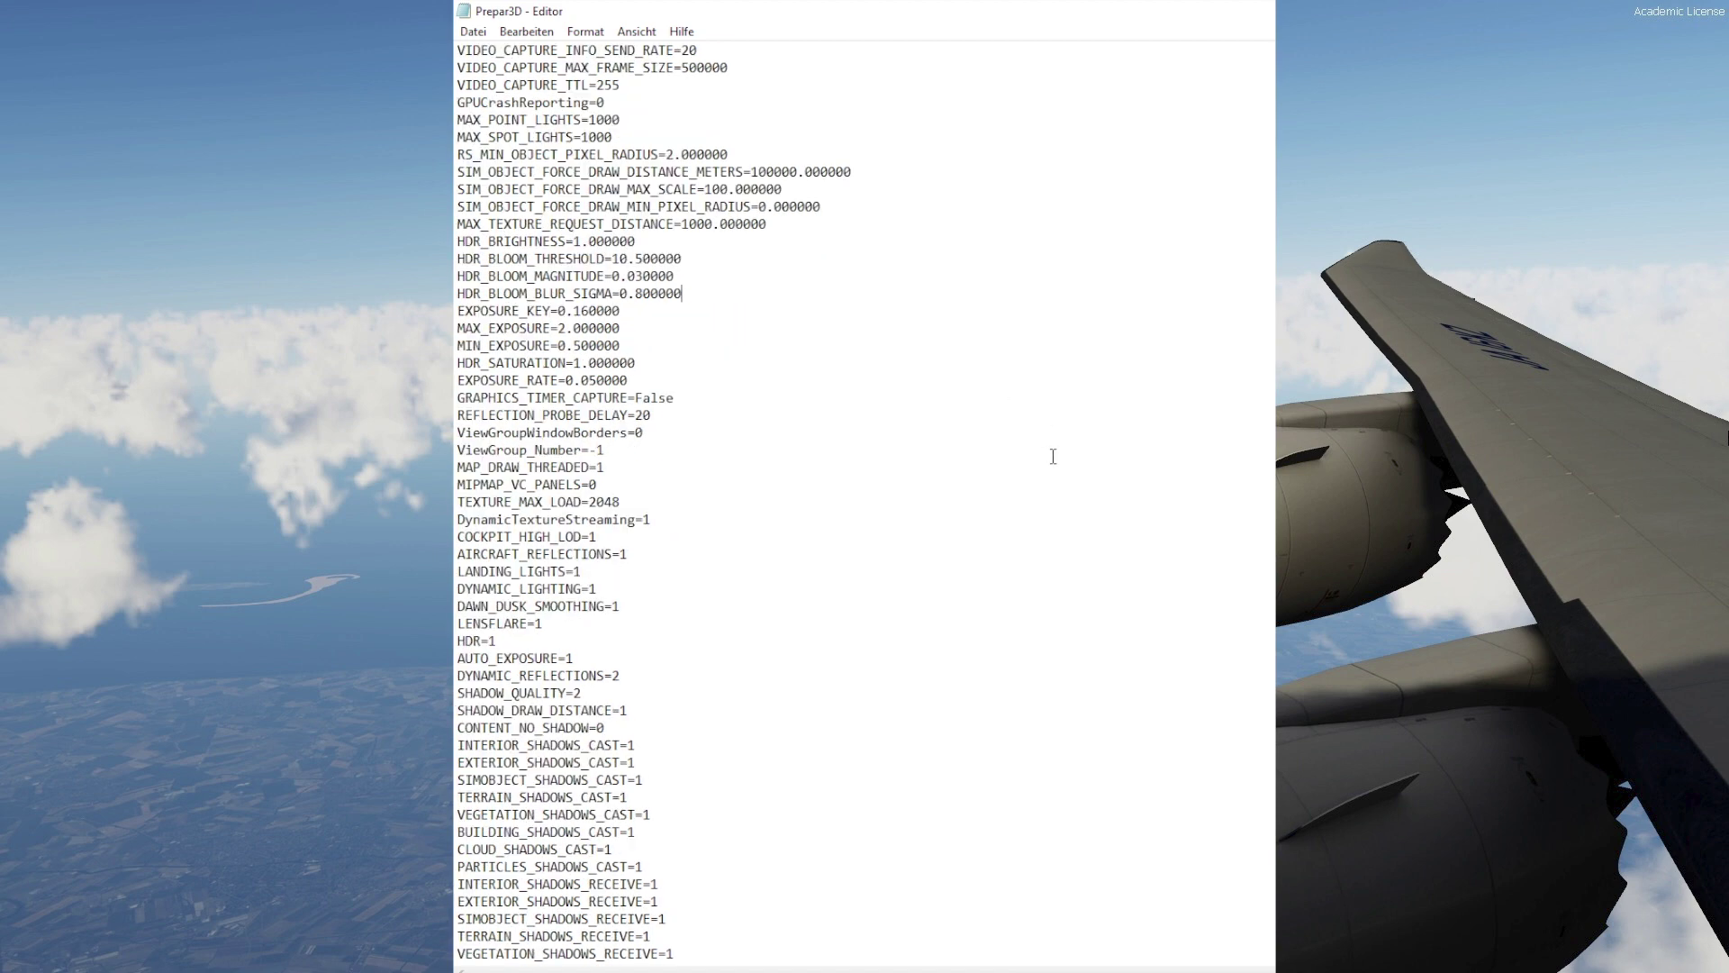
scroll(1051, 457, down, 3)
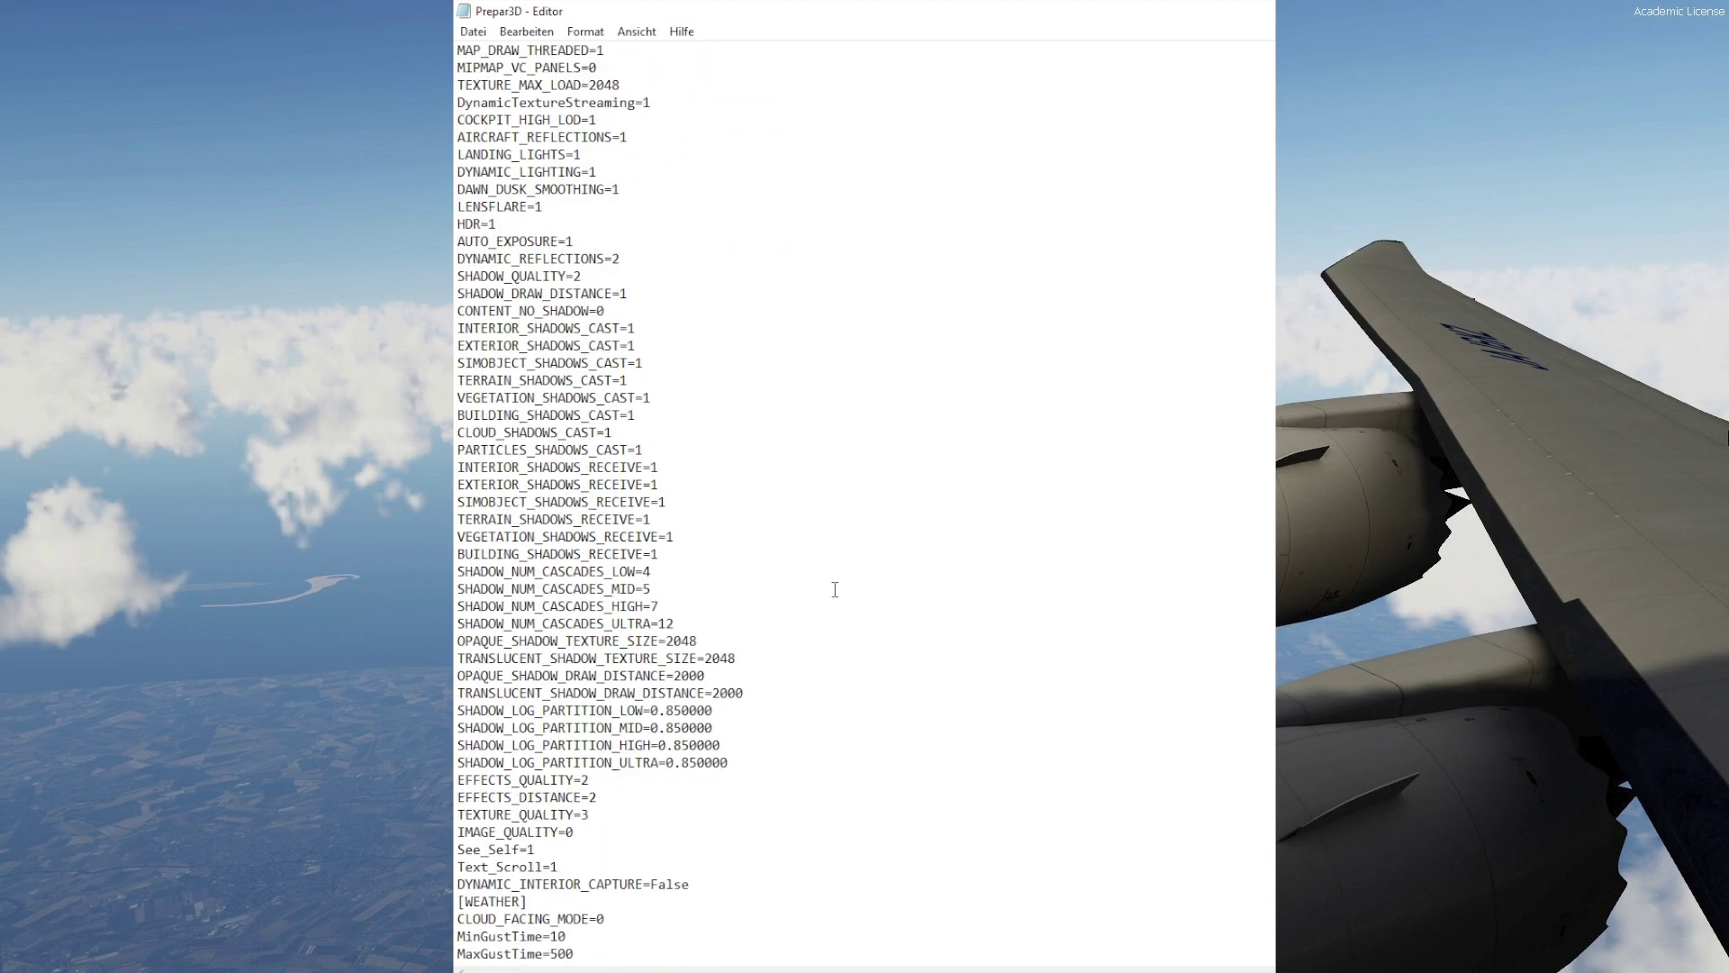
drag(803, 662, 1064, 627)
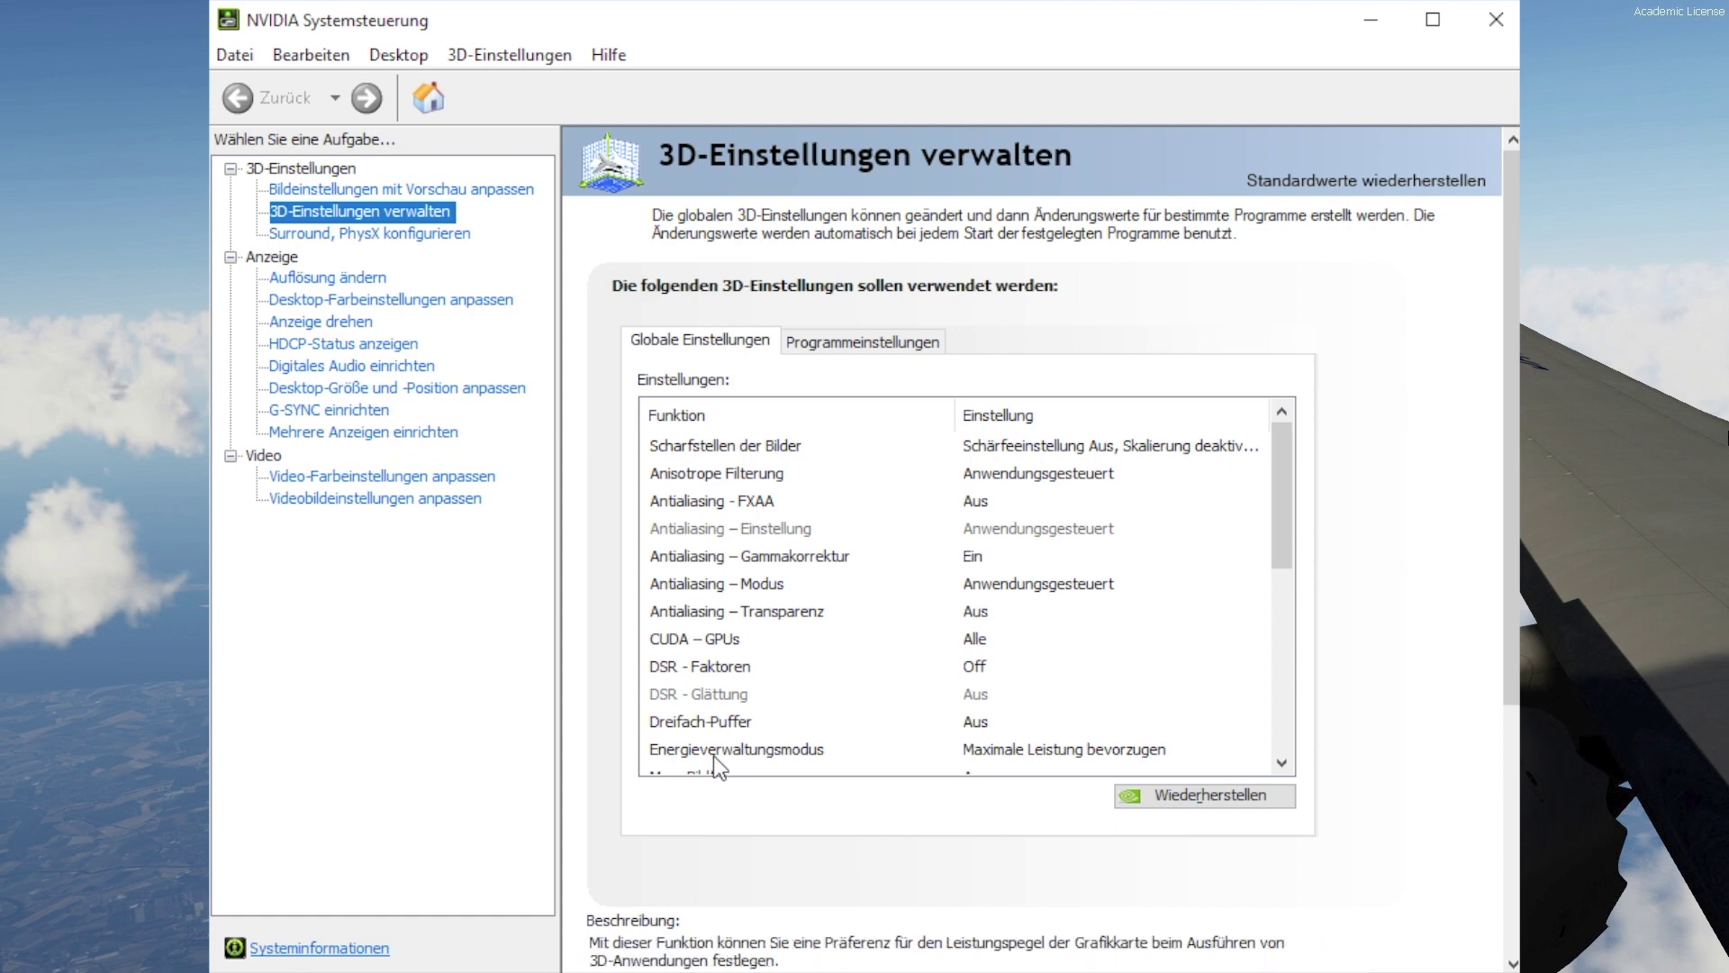
- Set the global Energieverwaltungsmodus to Maximale Leistung bevorzugen
click(782, 752)
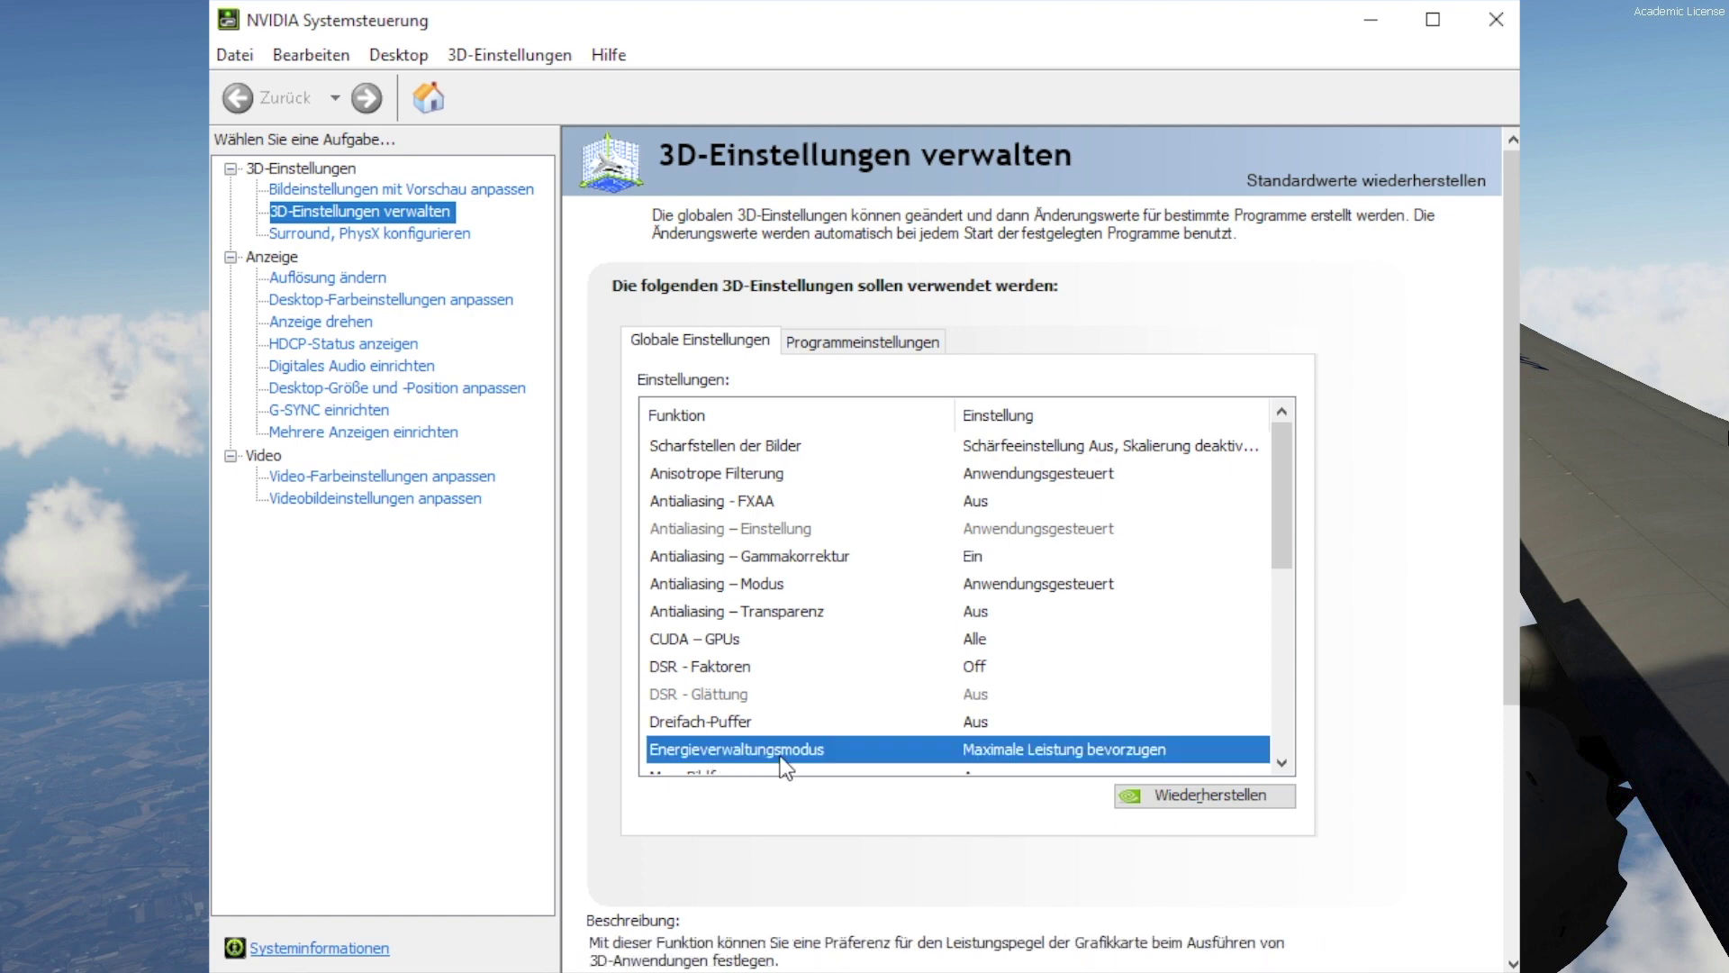
click(1154, 751)
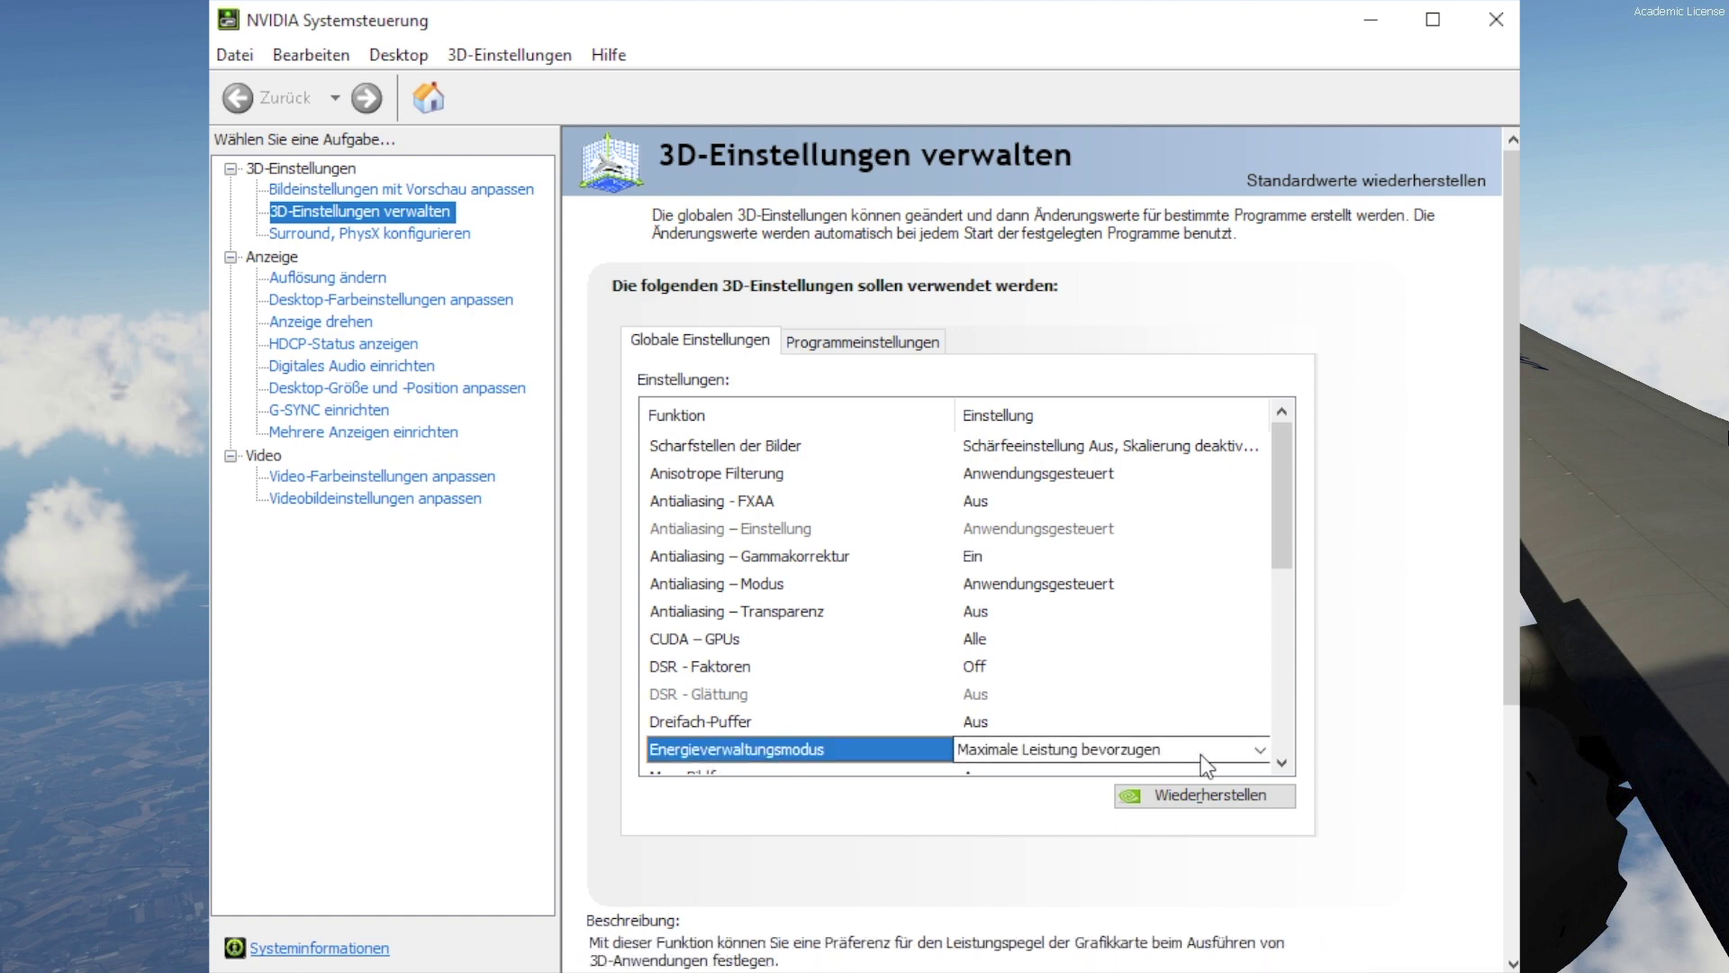
click(1260, 751)
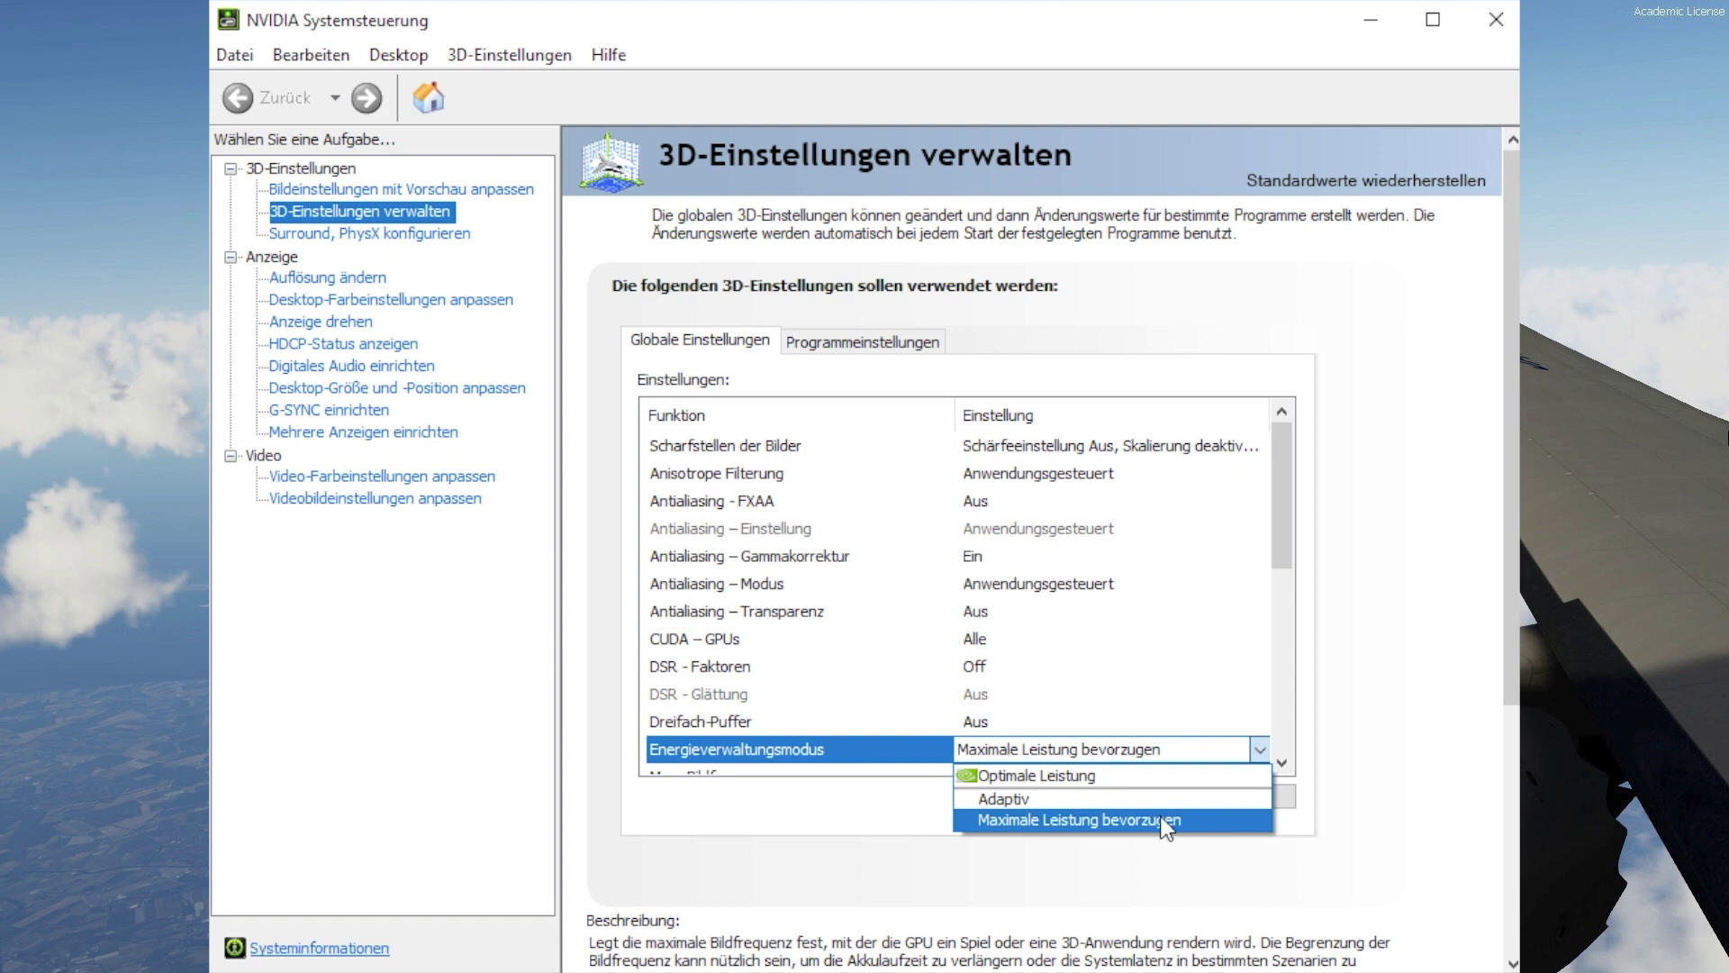
click(1131, 820)
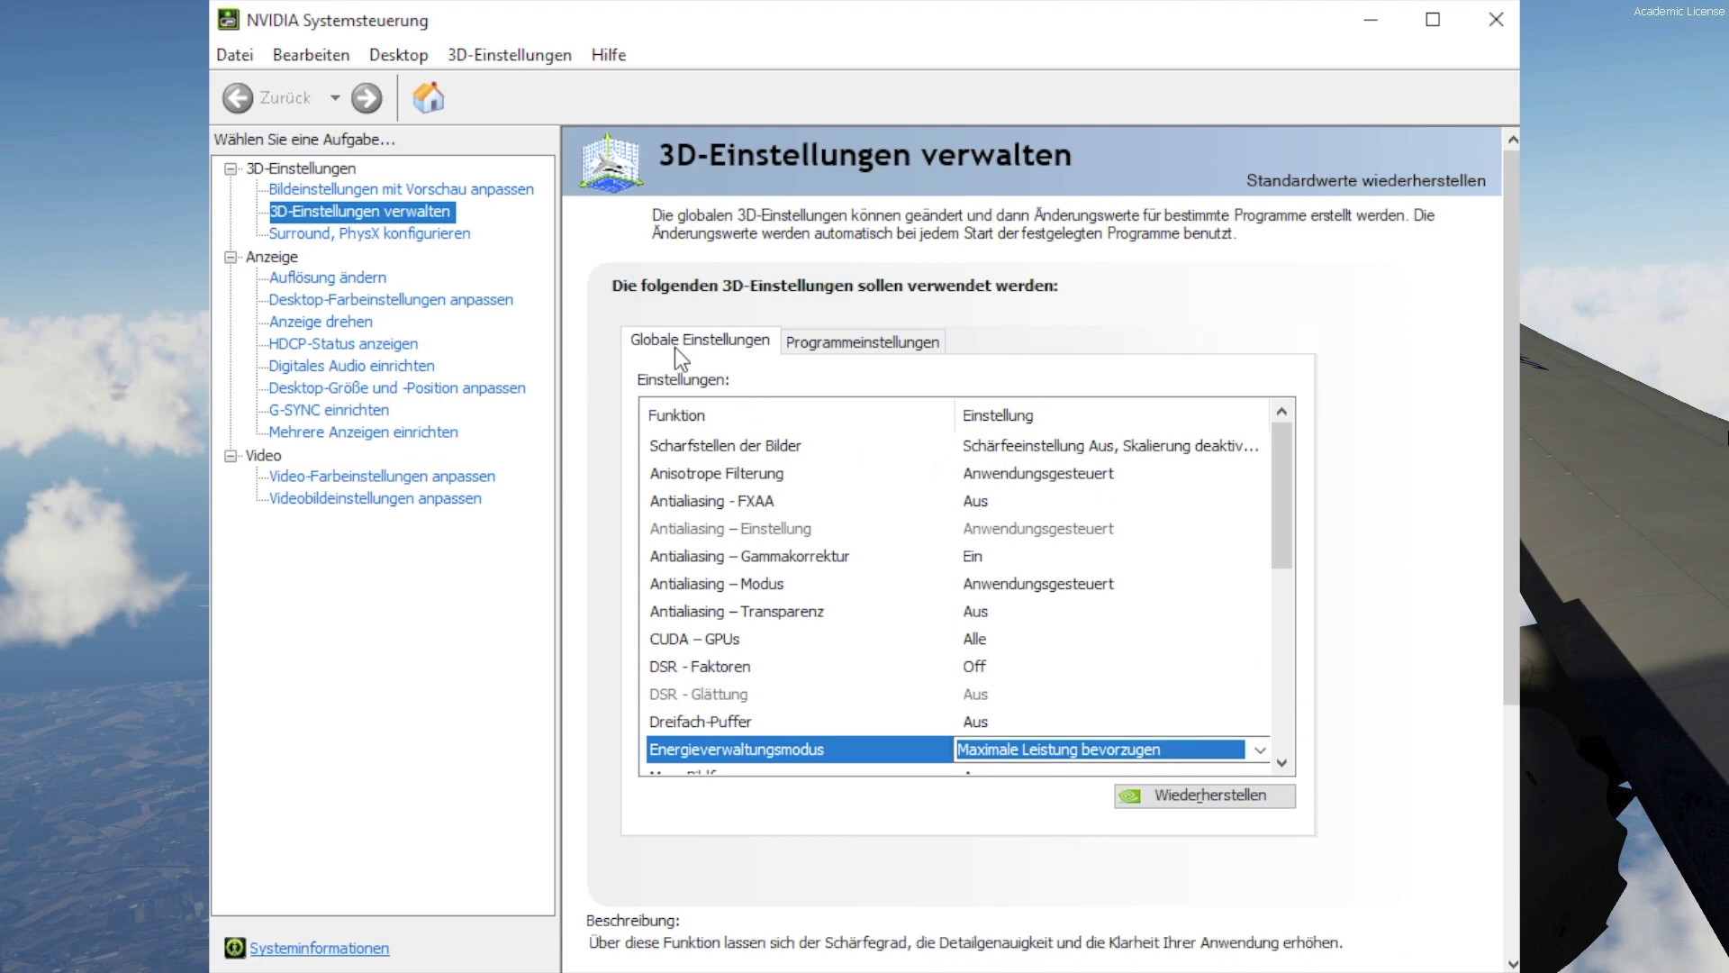
- Switch to the Programmeinstellungen tab to view per-program 3D settings
click(840, 349)
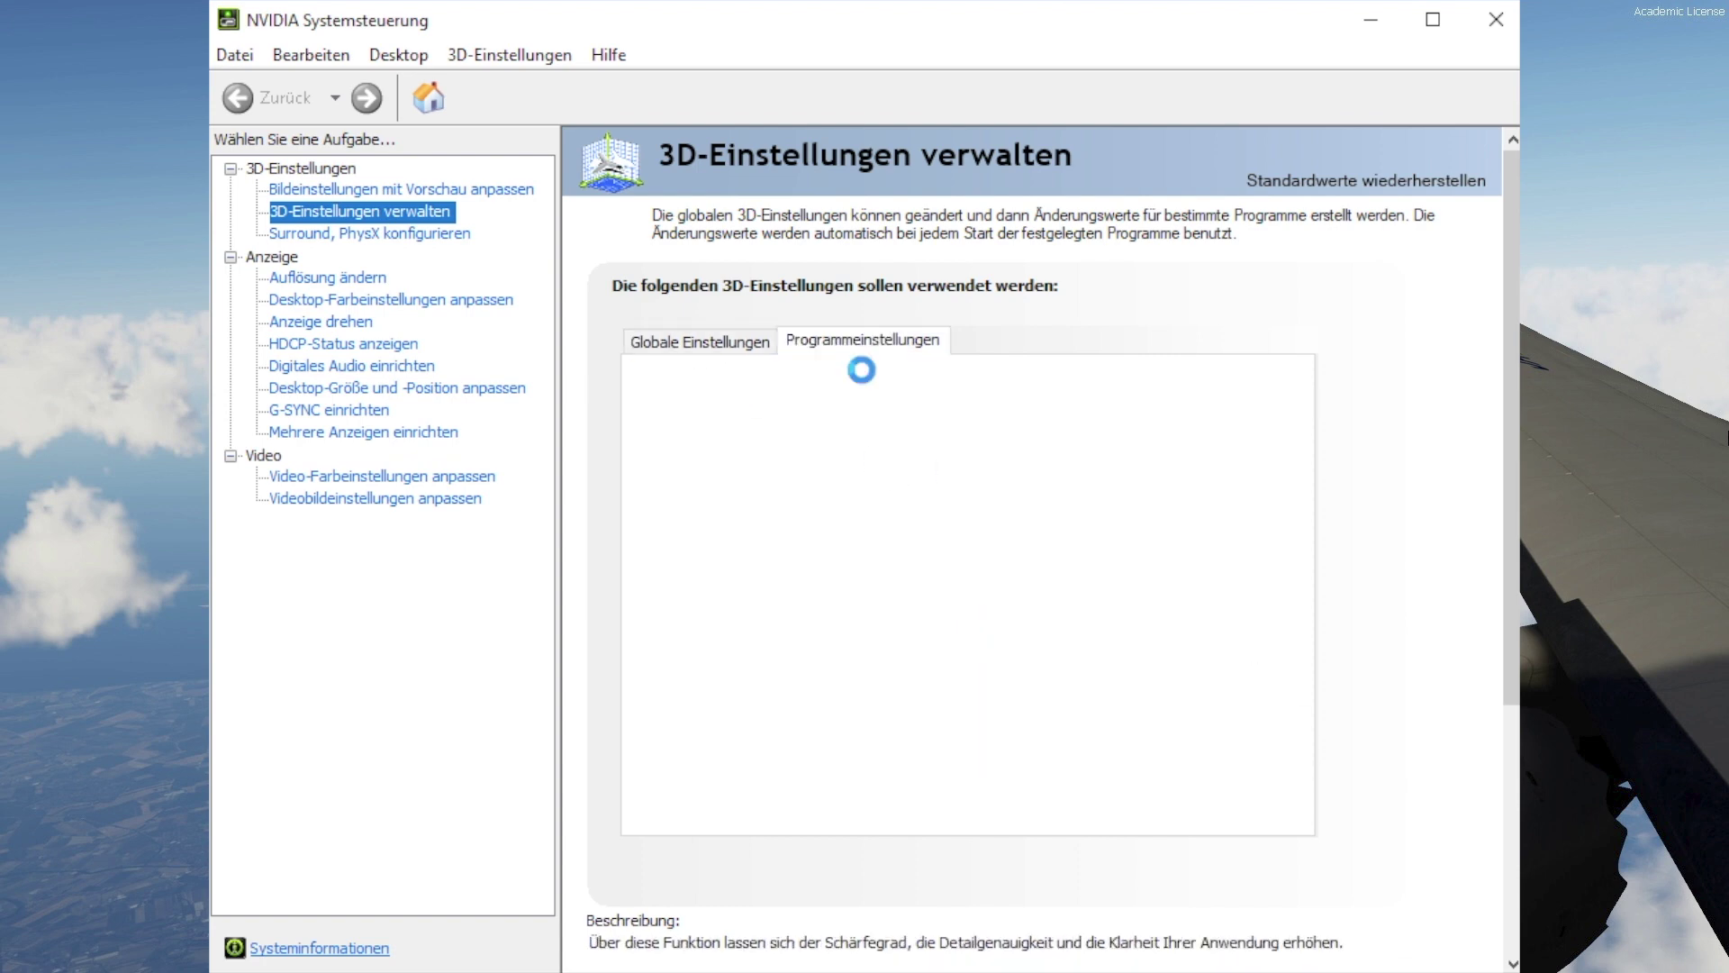